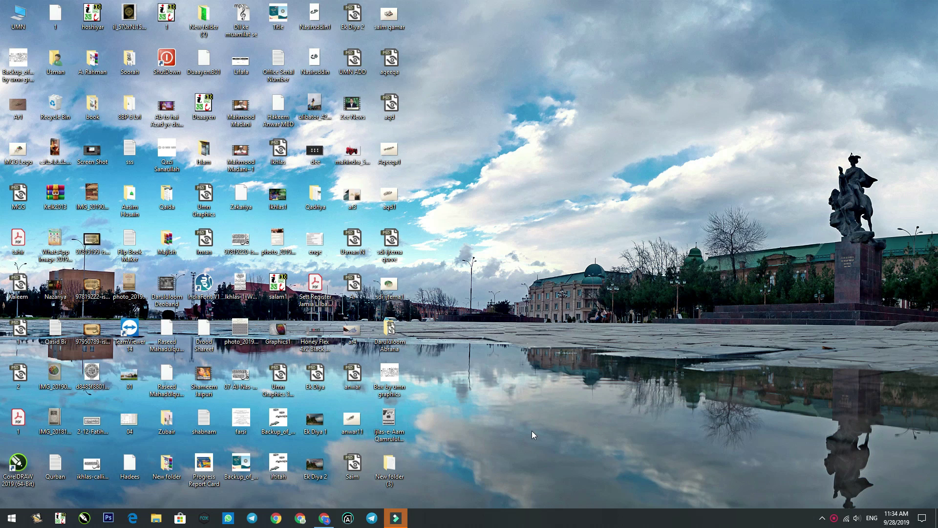
# Disconnect the computer from the vivo nex Wi-Fi network and launch CorelDRAW 2019 from the desktop
pyautogui.doubleClick(17, 462)
pyautogui.click(848, 522)
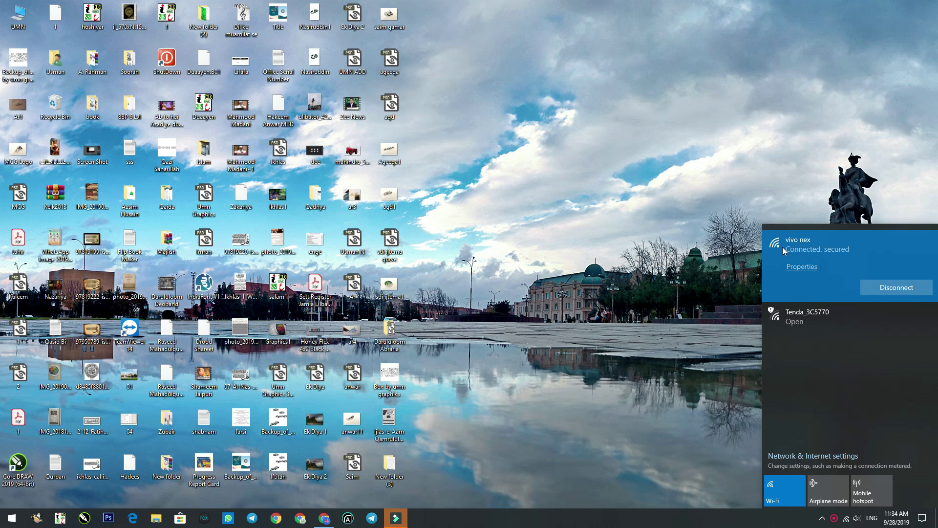
pyautogui.click(890, 287)
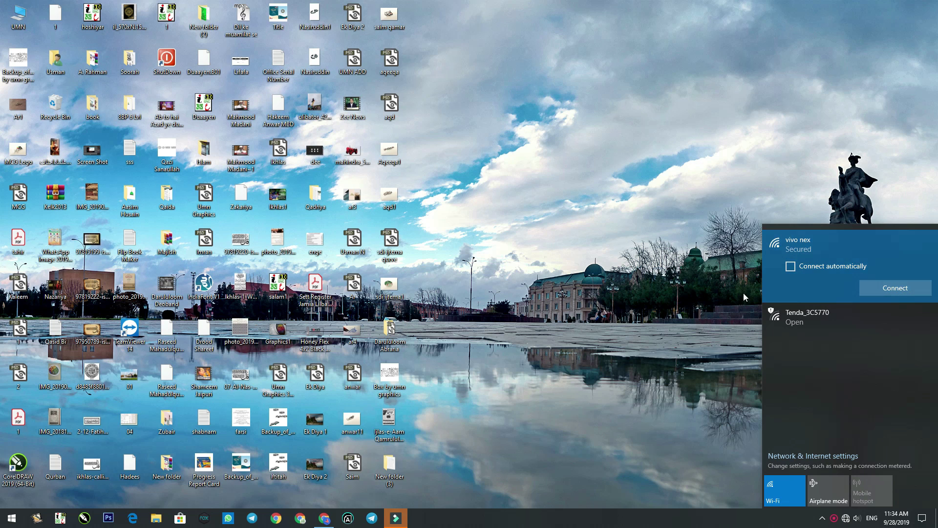
pyautogui.click(709, 264)
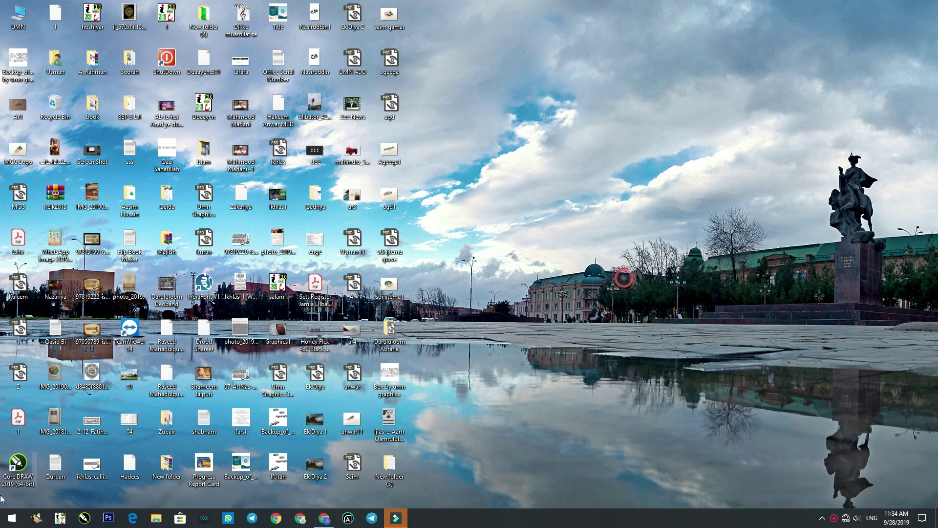
pyautogui.doubleClick(18, 463)
# Search for Control Panel and open its Windows Defender Firewall settings
pyautogui.click(12, 517)
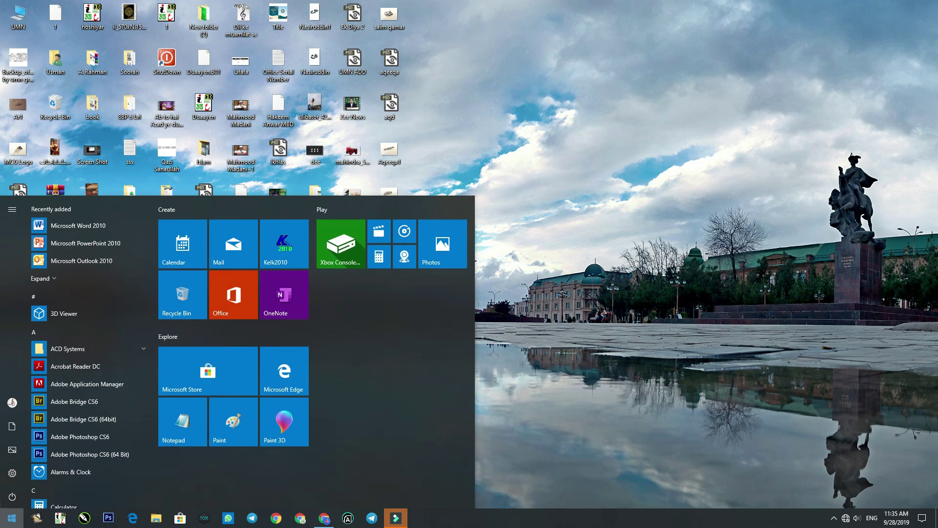
pyautogui.write('con')
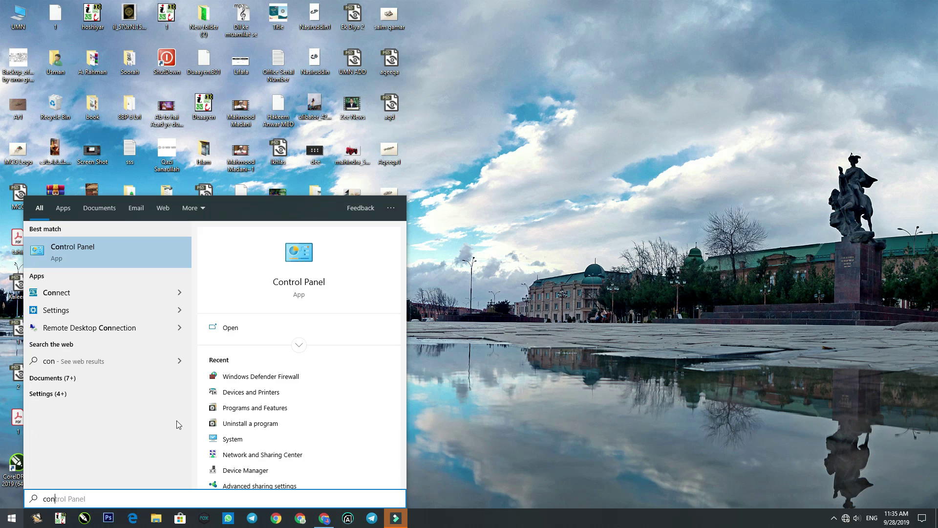
pyautogui.click(103, 252)
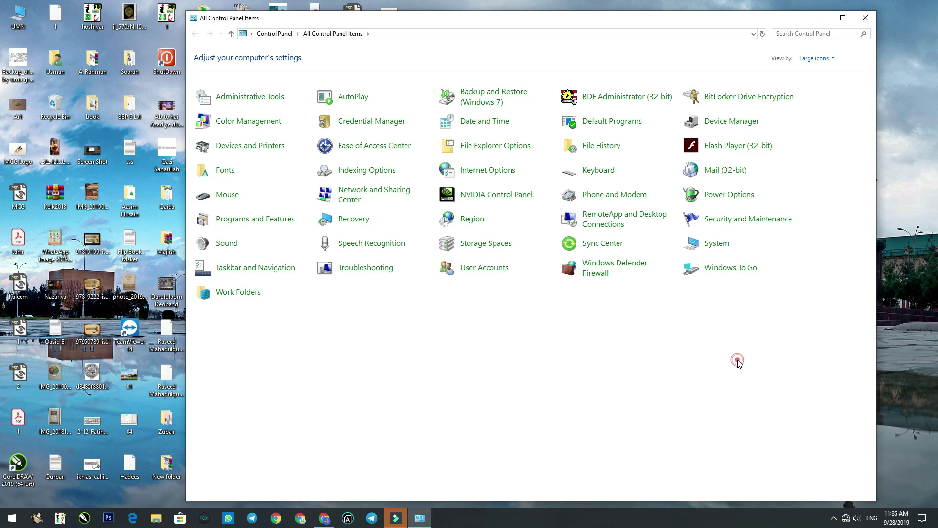
pyautogui.click(627, 265)
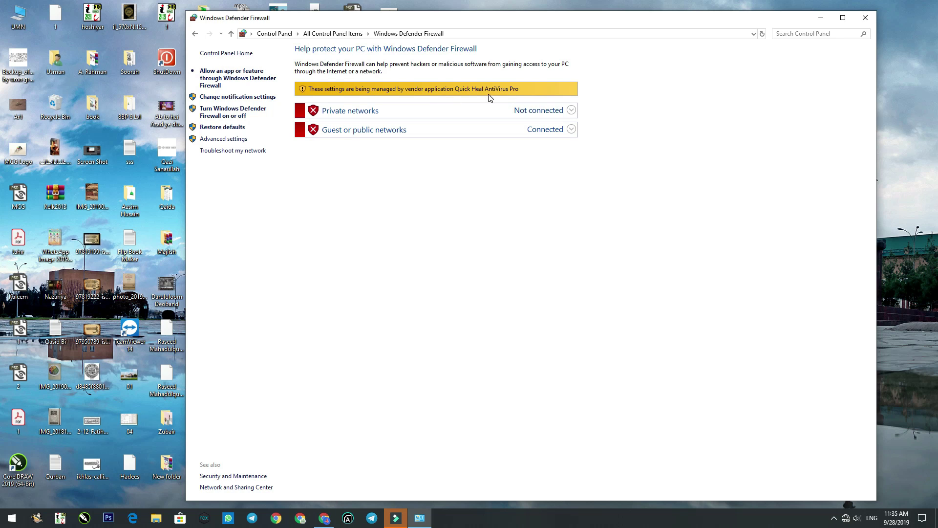
# Turn off Firewall Protection in the Internet & Network settings of Quick Heal AntiVirus Pro
pyautogui.click(833, 517)
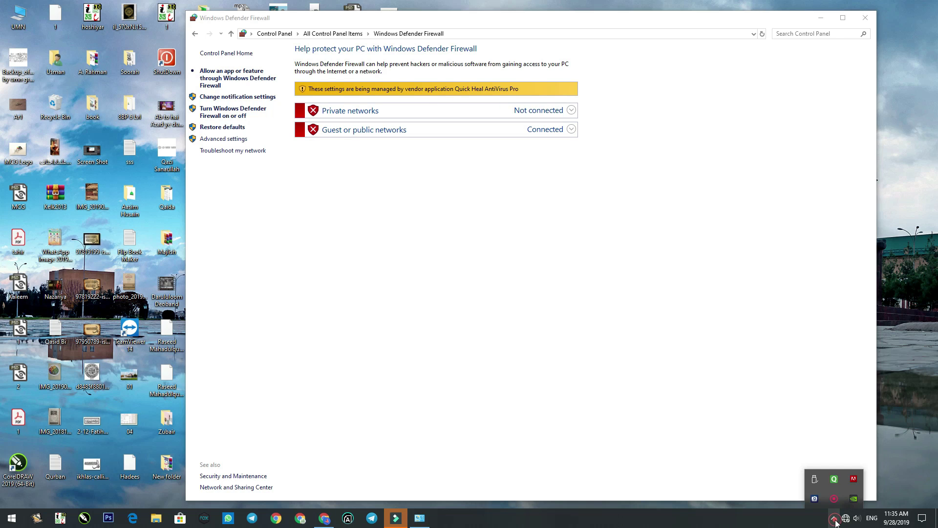
pyautogui.click(834, 478)
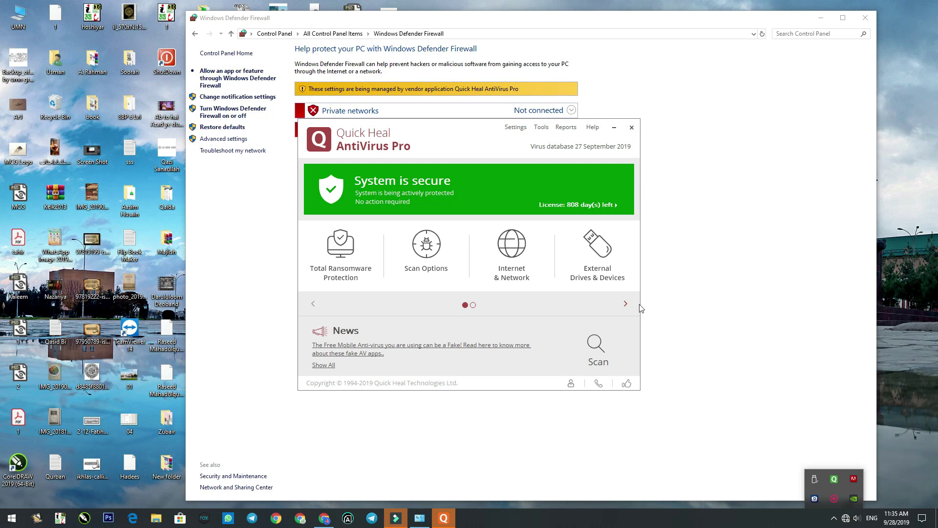
pyautogui.click(625, 304)
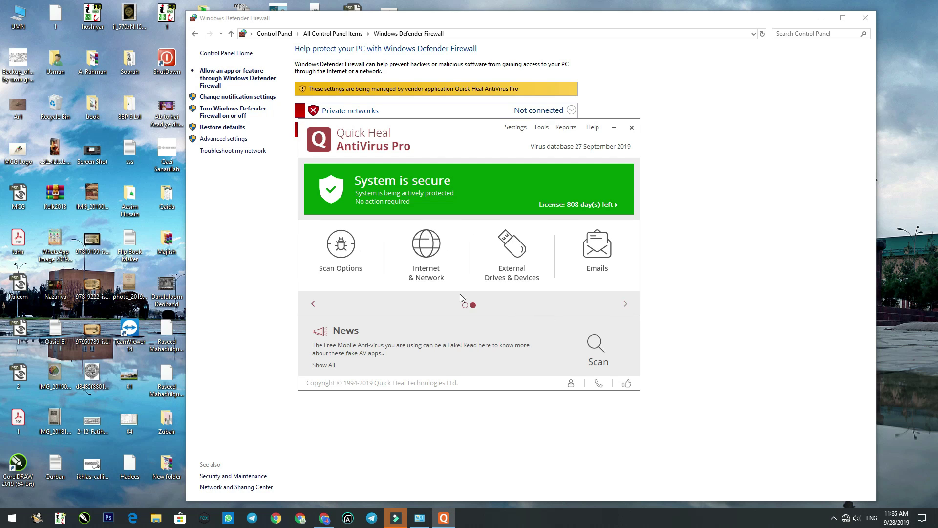
pyautogui.click(427, 251)
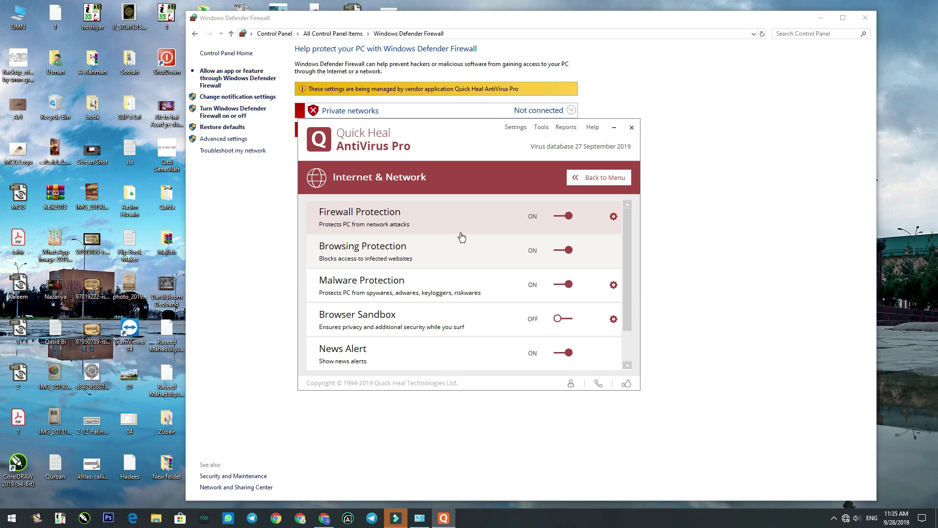
pyautogui.click(568, 218)
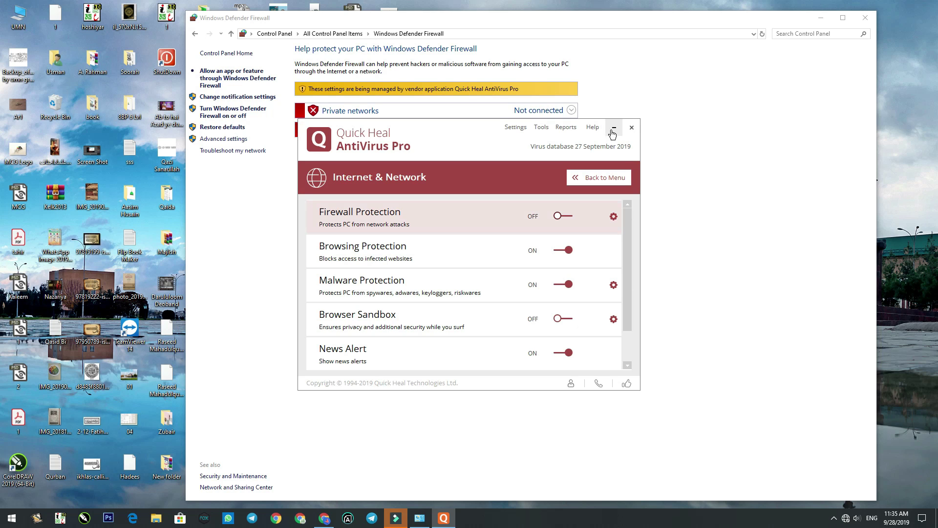
# Return to the Control Panel window, go back to all items and reopen Windows Defender Firewall
pyautogui.click(609, 19)
pyautogui.click(195, 34)
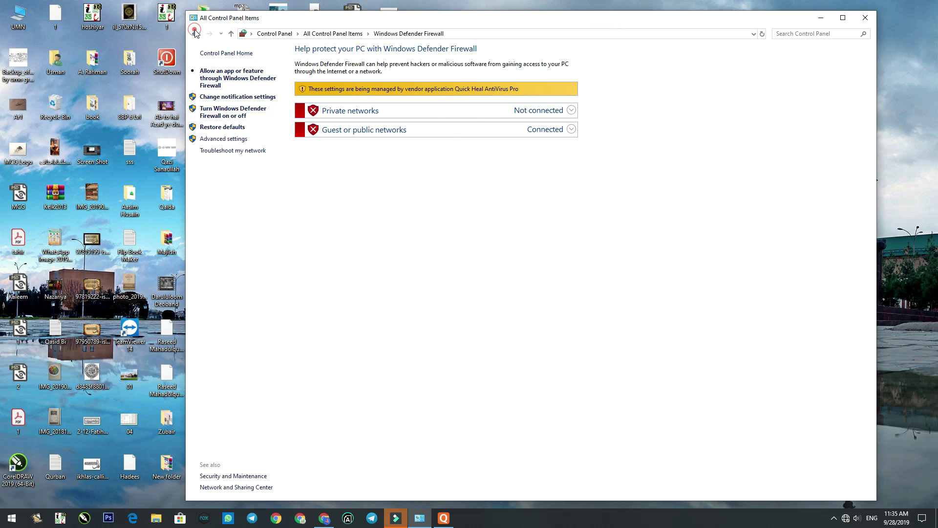
pyautogui.click(602, 267)
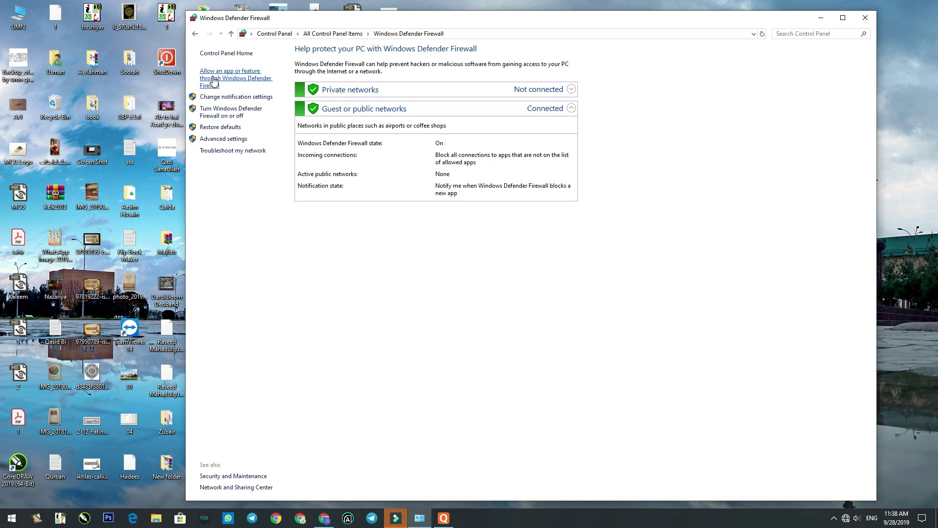
# In the allowed apps list, disallow Corel2019 and limit the Corel2019, CorelDARW and CorelDRAW 2018 and 2019 entries to private networks, saving the changes
pyautogui.click(213, 80)
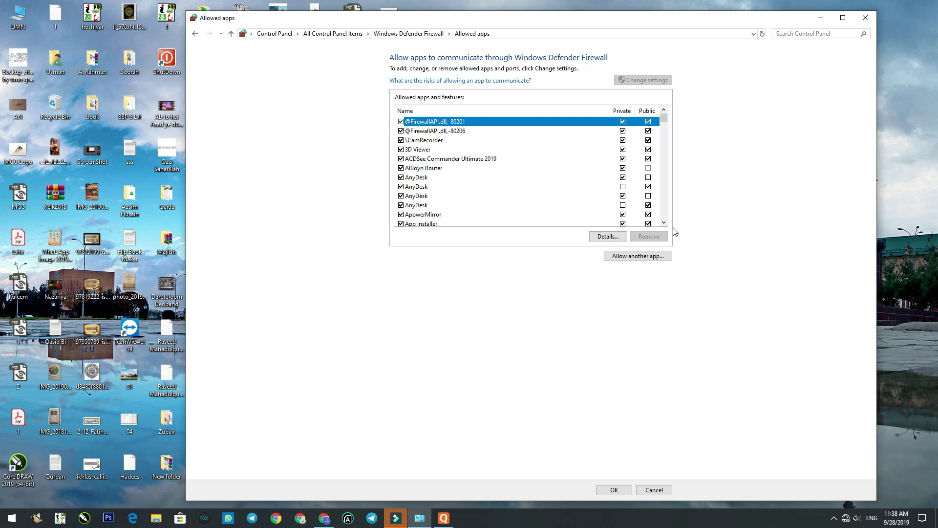
pyautogui.moveTo(664, 223); pyautogui.dragTo(665, 222)
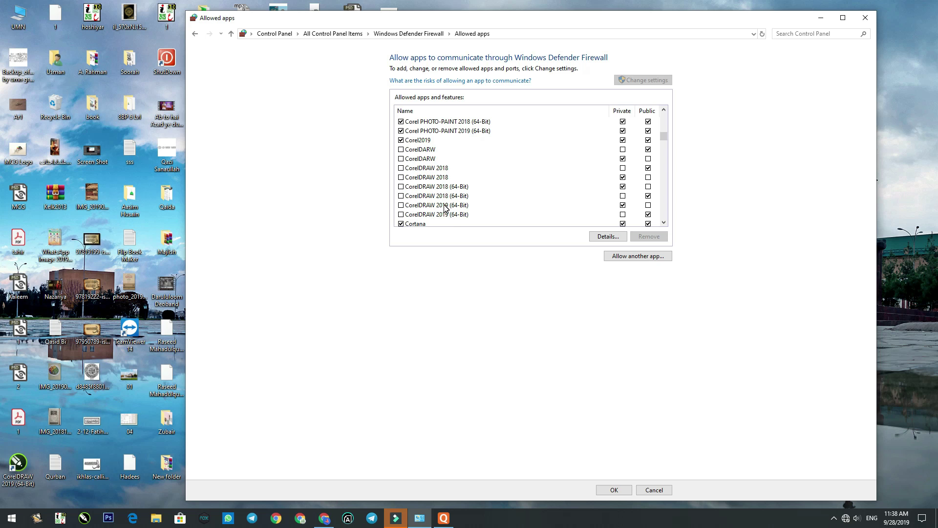
pyautogui.click(401, 140)
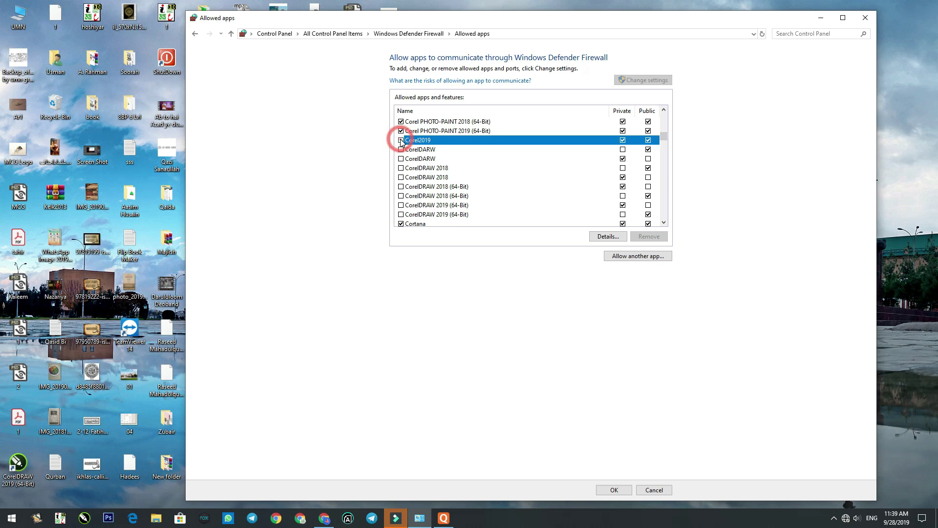
pyautogui.click(648, 141)
pyautogui.click(641, 218)
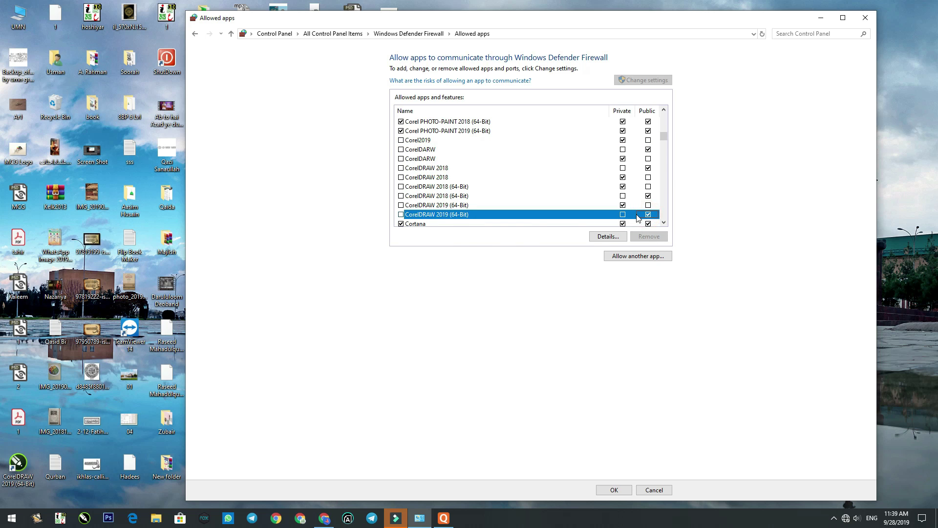
pyautogui.click(622, 214)
pyautogui.click(648, 215)
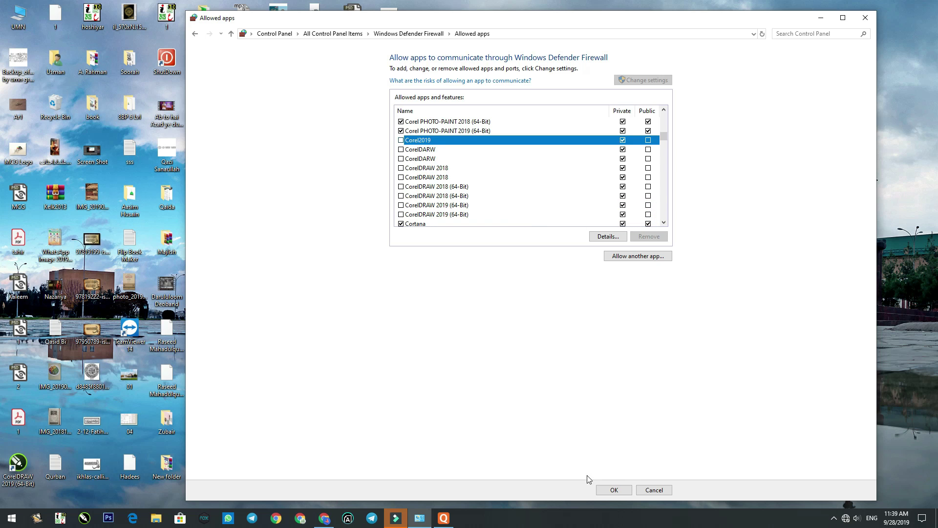
pyautogui.click(616, 490)
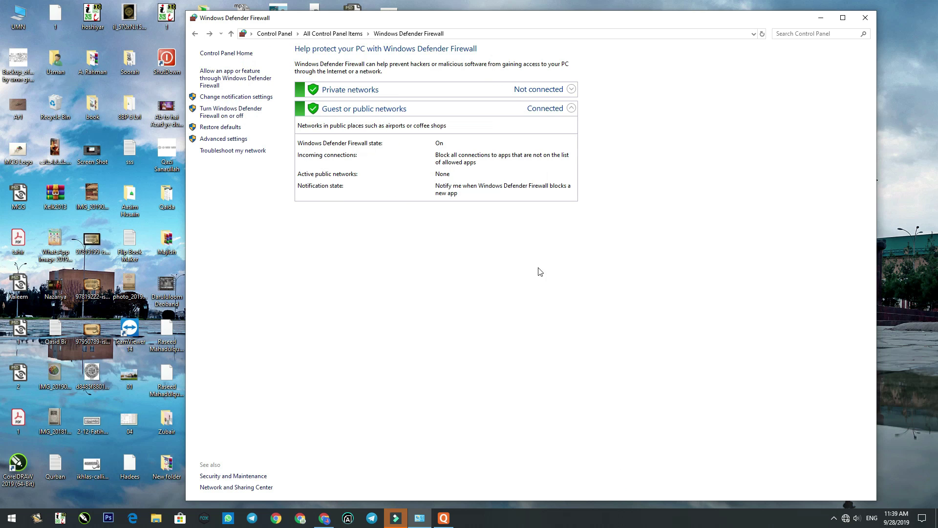
# Close the Windows Defender Firewall and Quick Heal AntiVirus Pro windows and refresh the desktop
pyautogui.moveTo(493, 21); pyautogui.dragTo(527, 31)
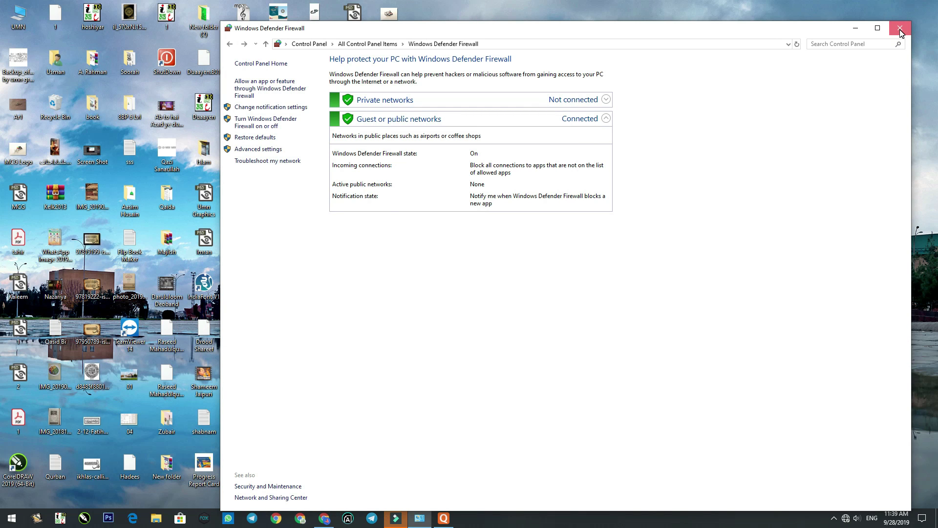
pyautogui.click(900, 29)
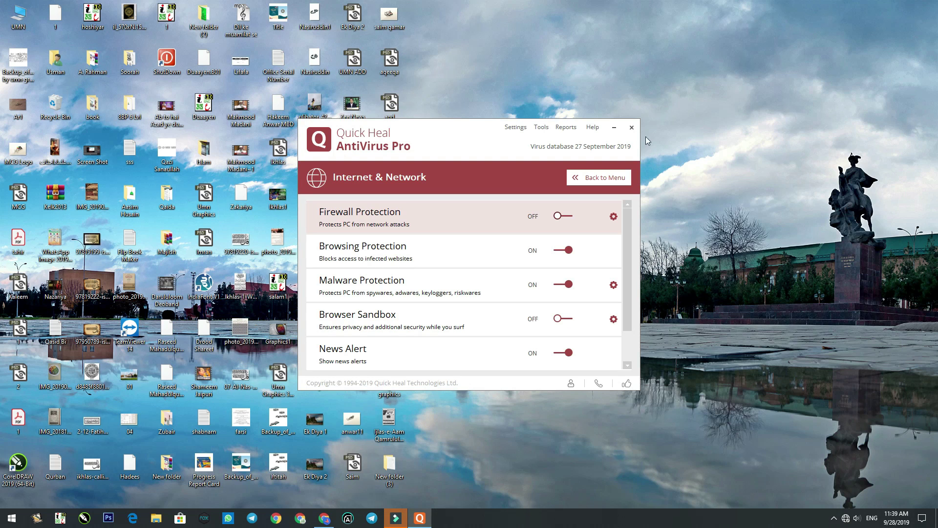
pyautogui.click(632, 128)
pyautogui.rightClick(681, 201)
pyautogui.click(699, 228)
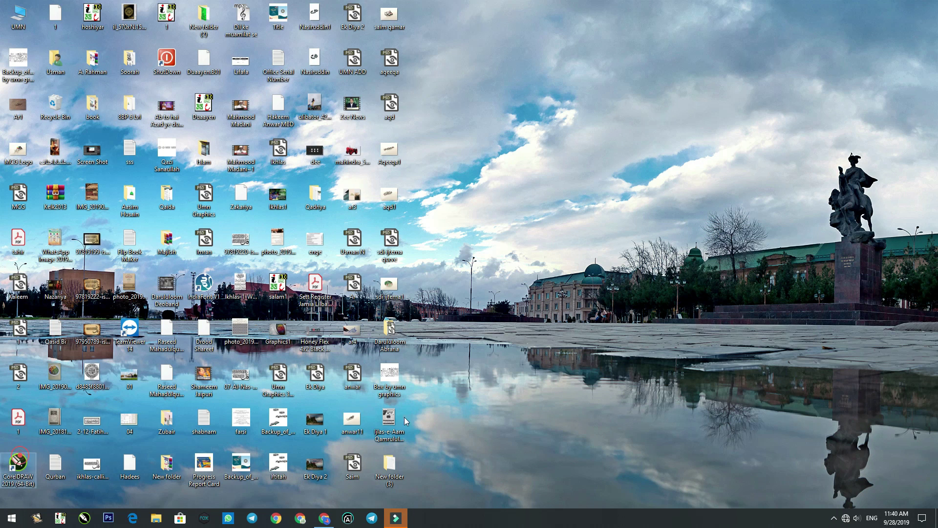
# Launch CorelDRAW 2019 from the desktop and refresh the desktop while it loads
pyautogui.doubleClick(18, 463)
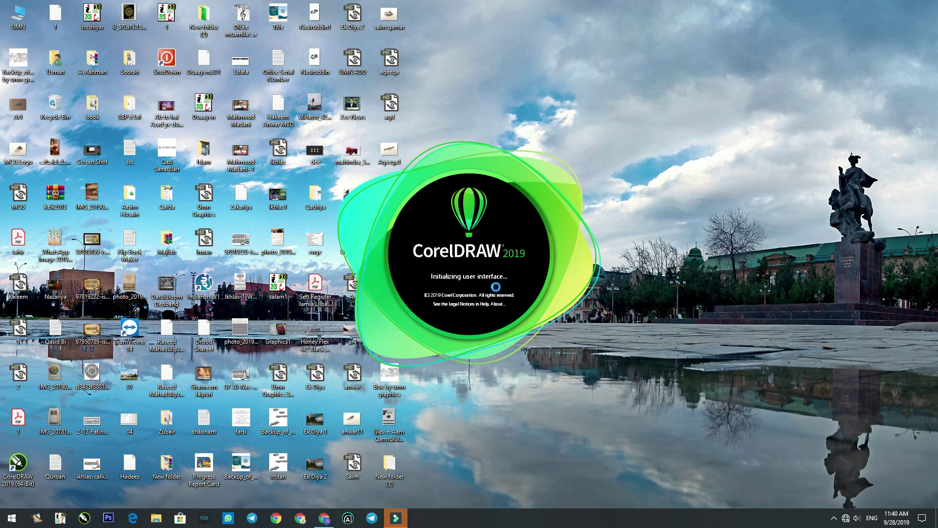
pyautogui.rightClick(501, 280)
pyautogui.click(532, 312)
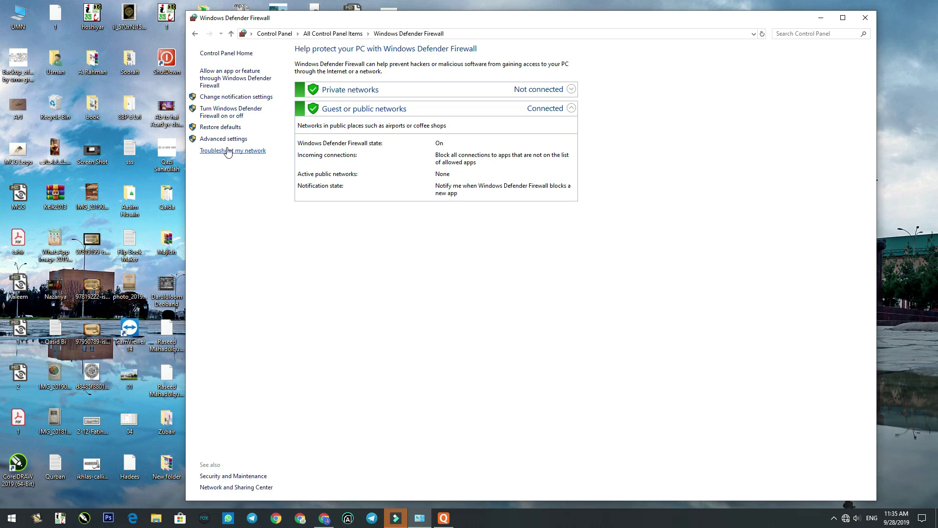
# Open the firewall's advanced settings and start a new inbound rule of the Program type
pyautogui.click(213, 140)
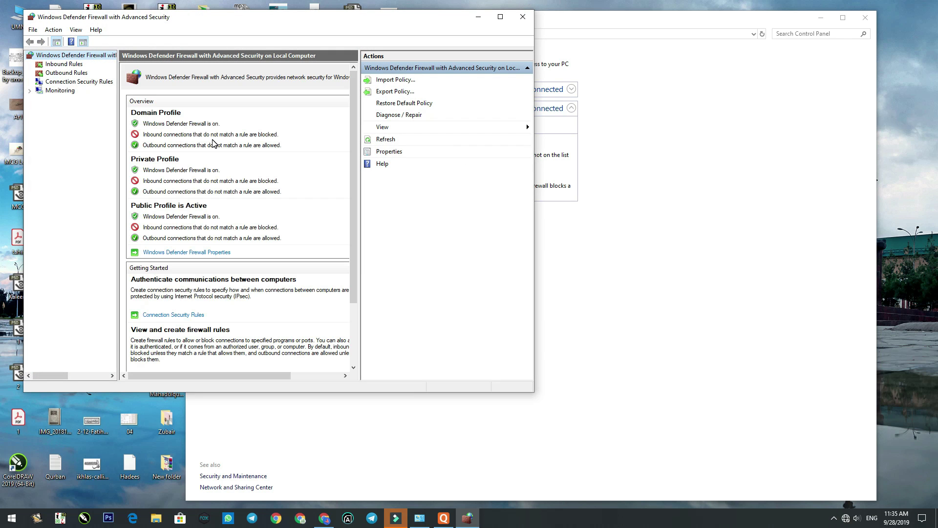
pyautogui.click(68, 64)
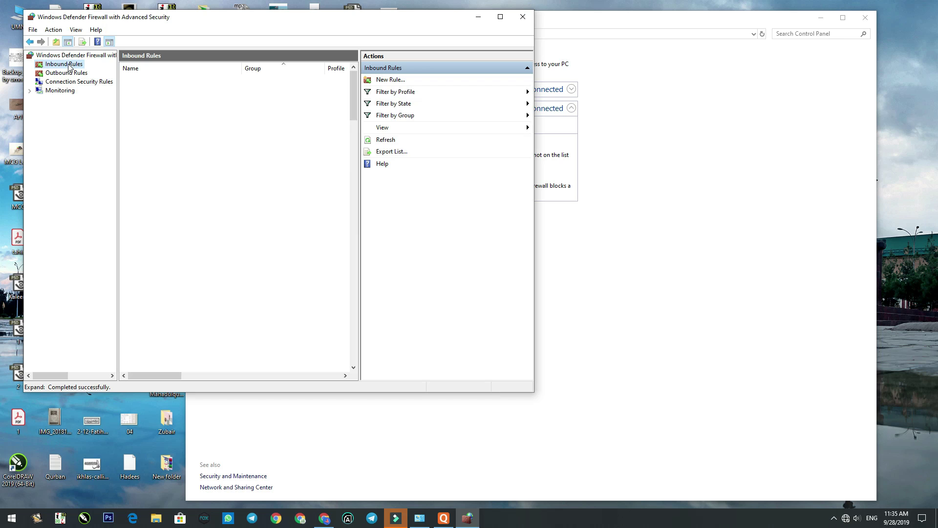
pyautogui.click(389, 80)
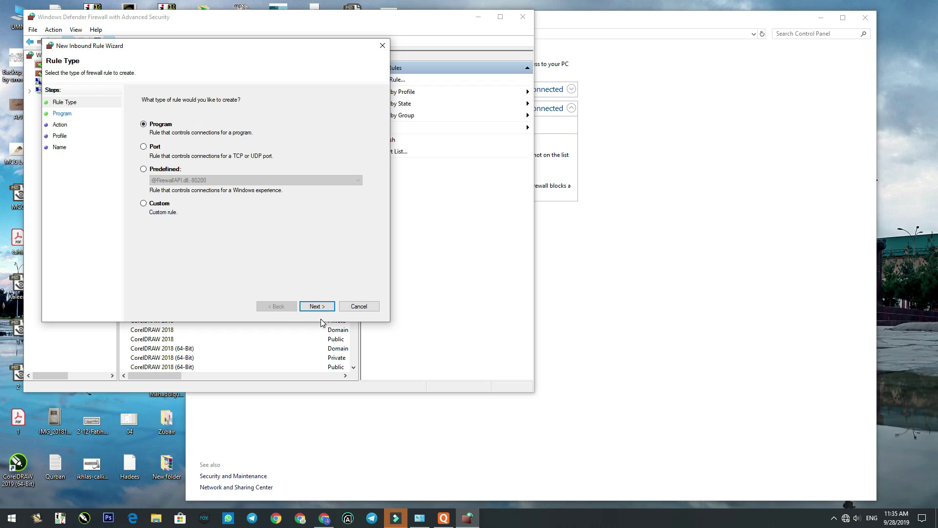
pyautogui.click(317, 306)
# Set the inbound rule's program path to CorelDRW in Program Files\Corel\CorelDRAW Graphics Suite 2019\Programs64 and continue to the rule's action
pyautogui.click(344, 164)
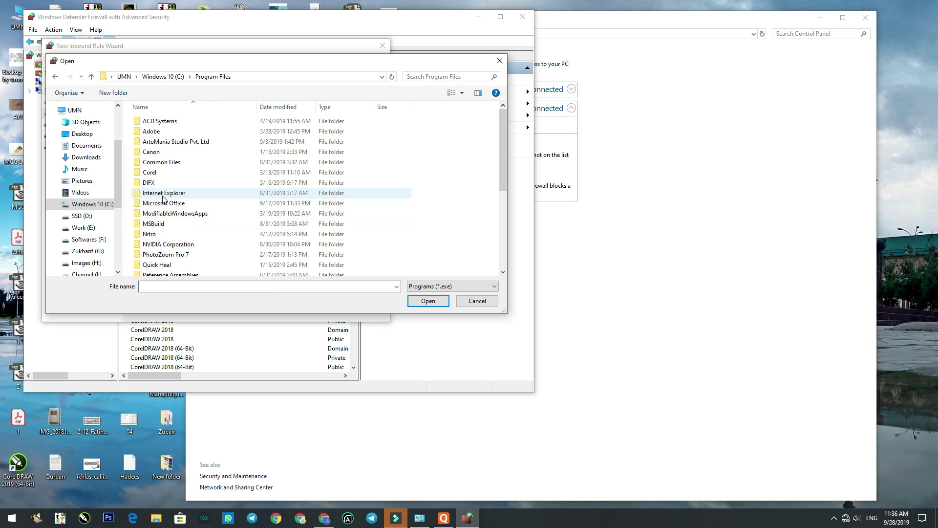
pyautogui.doubleClick(153, 173)
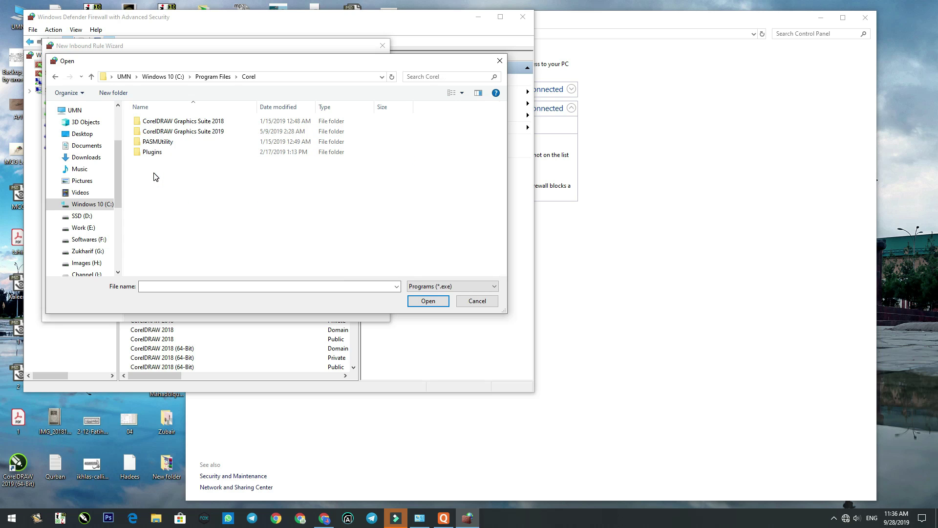
pyautogui.doubleClick(208, 132)
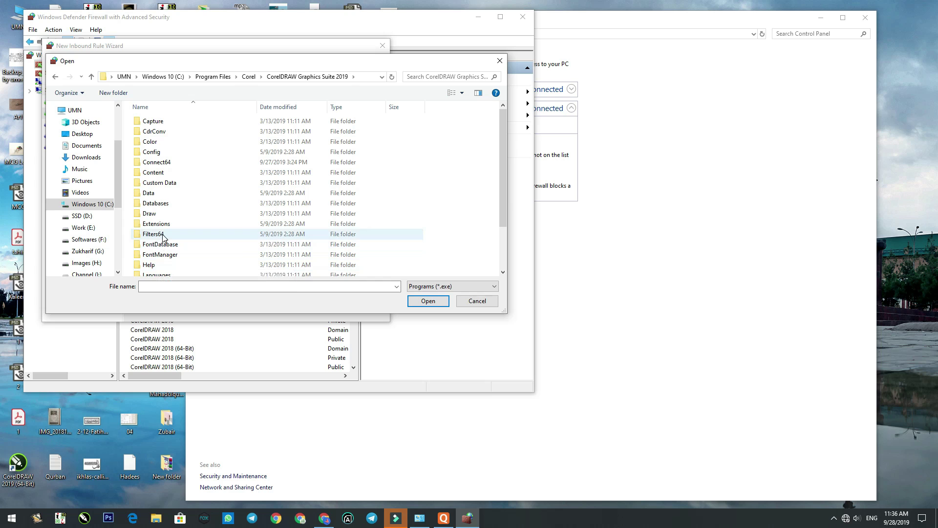
pyautogui.scroll(-1, 159, 249)
pyautogui.doubleClick(158, 274)
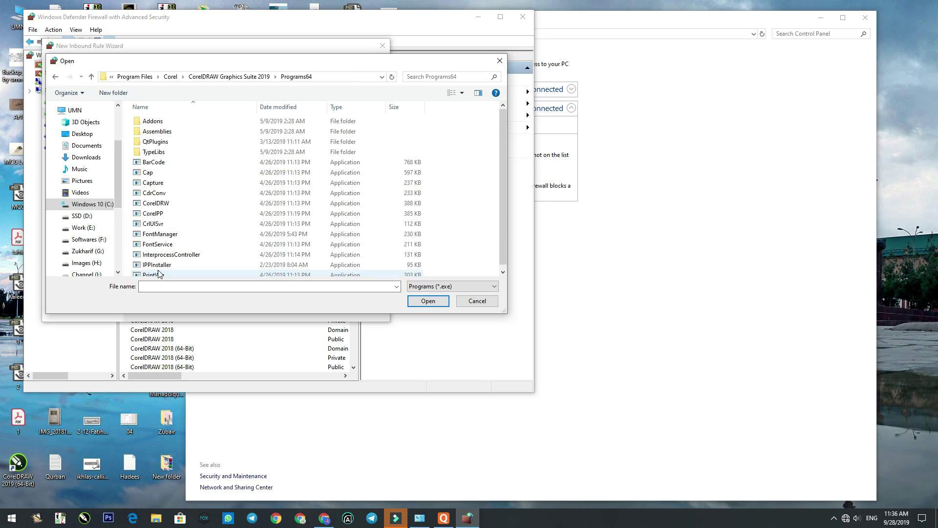
pyautogui.click(156, 203)
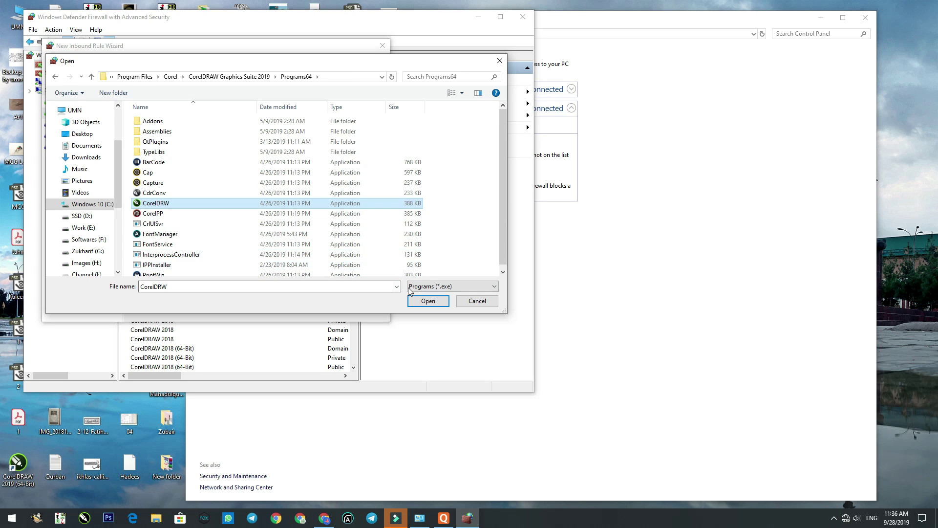
pyautogui.click(427, 301)
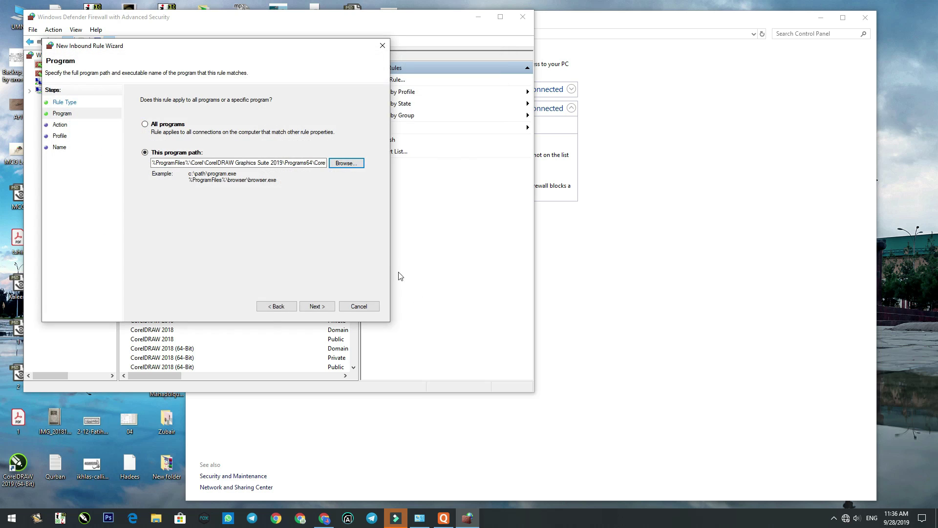
pyautogui.click(313, 307)
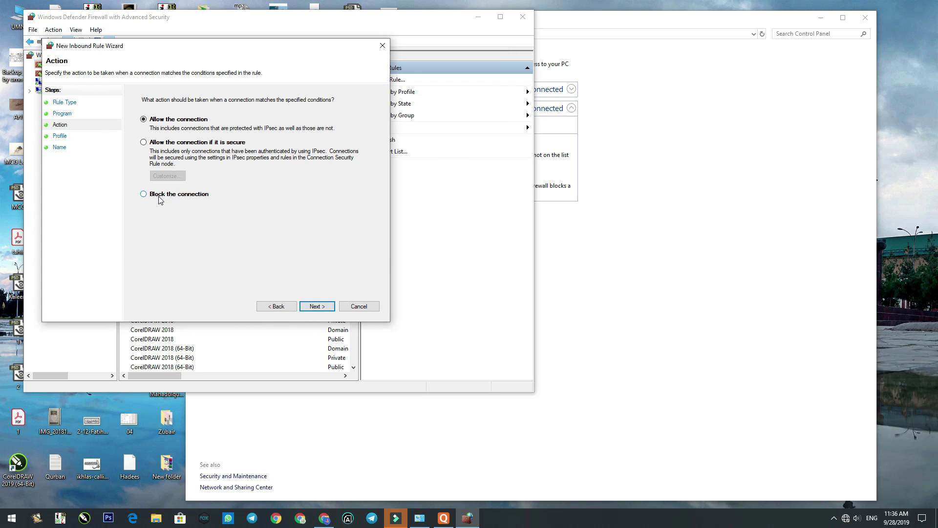
# Set the inbound rule to block the connection on the Domain, Private and Public profiles and finish it with the name Corel2019
pyautogui.click(307, 305)
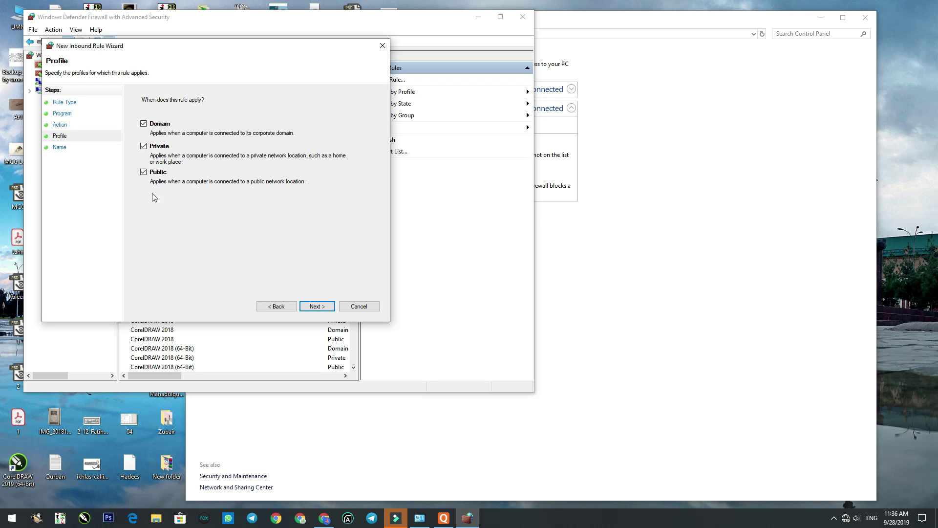
pyautogui.click(317, 305)
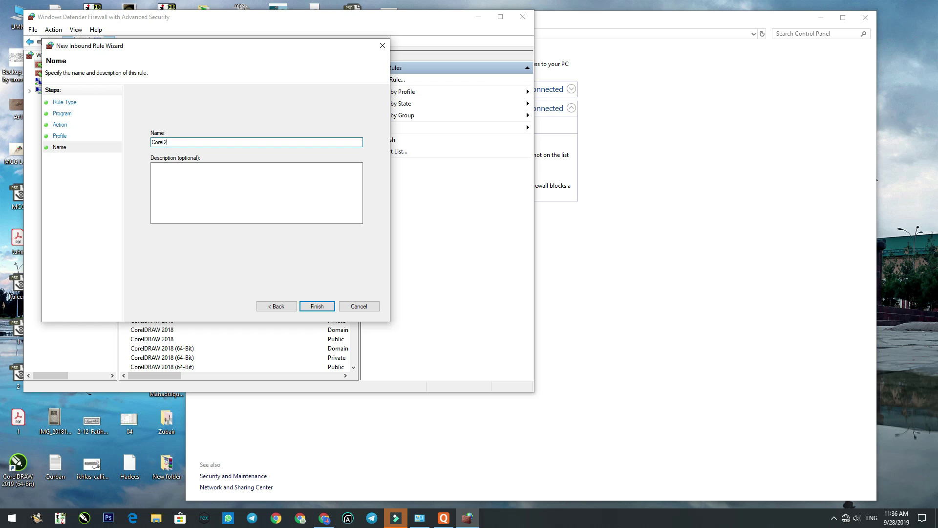
pyautogui.click(317, 306)
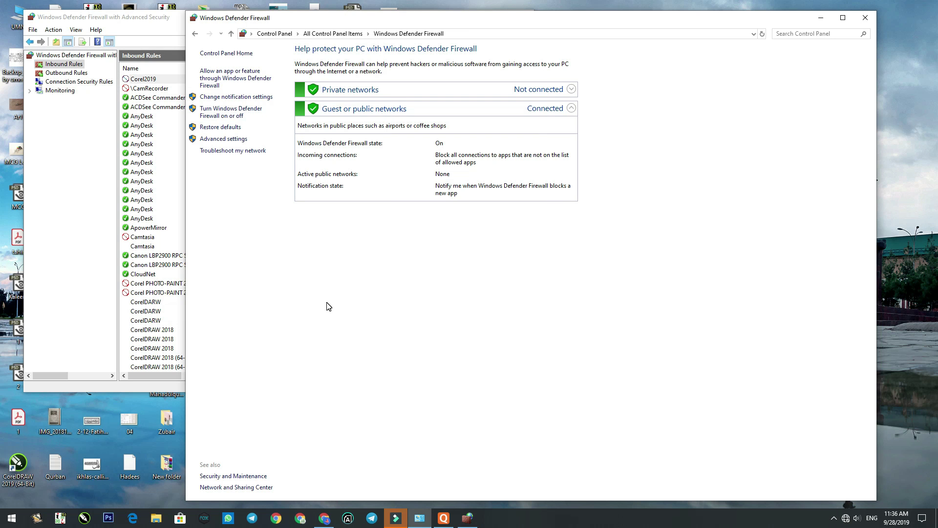
# Start a new outbound rule of the Program type and set its path to CorelDRW in the CorelDRAW Graphics Suite 2019 Programs64 folder
pyautogui.click(131, 22)
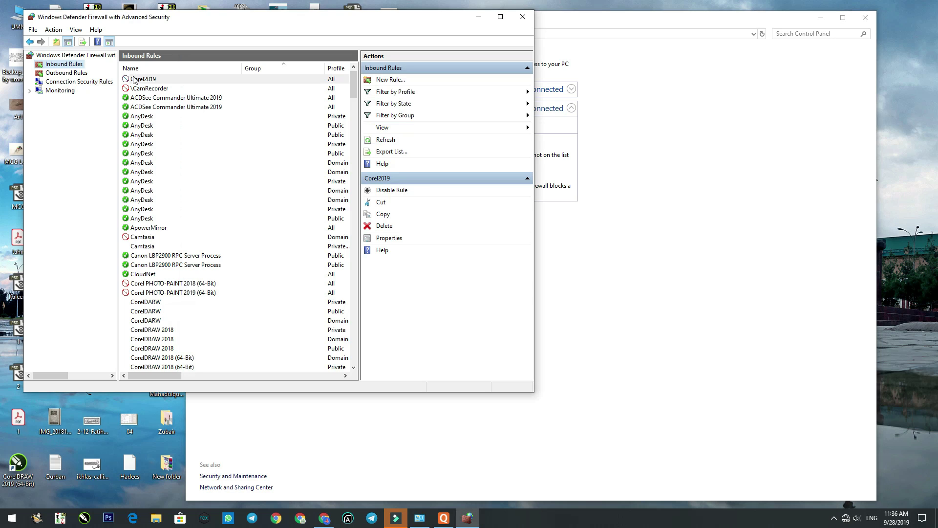
pyautogui.click(55, 74)
pyautogui.click(384, 81)
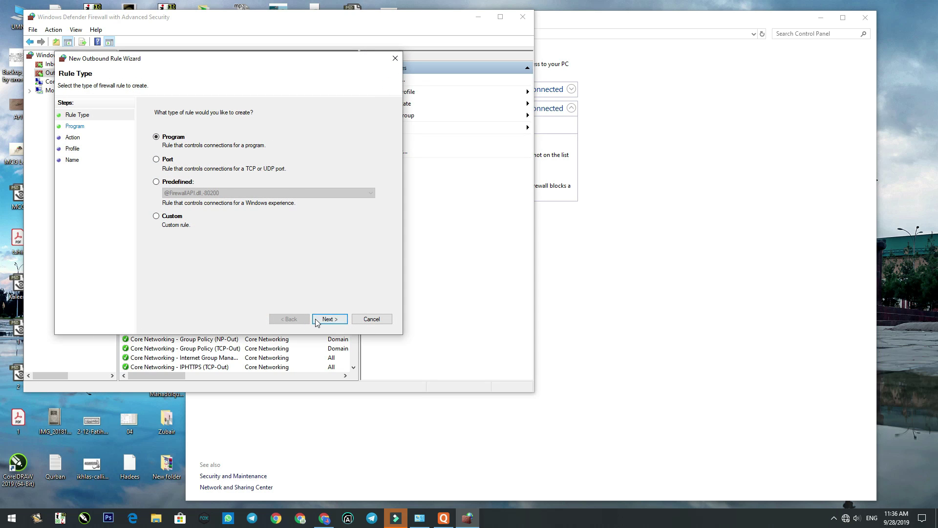
pyautogui.click(328, 318)
pyautogui.click(359, 179)
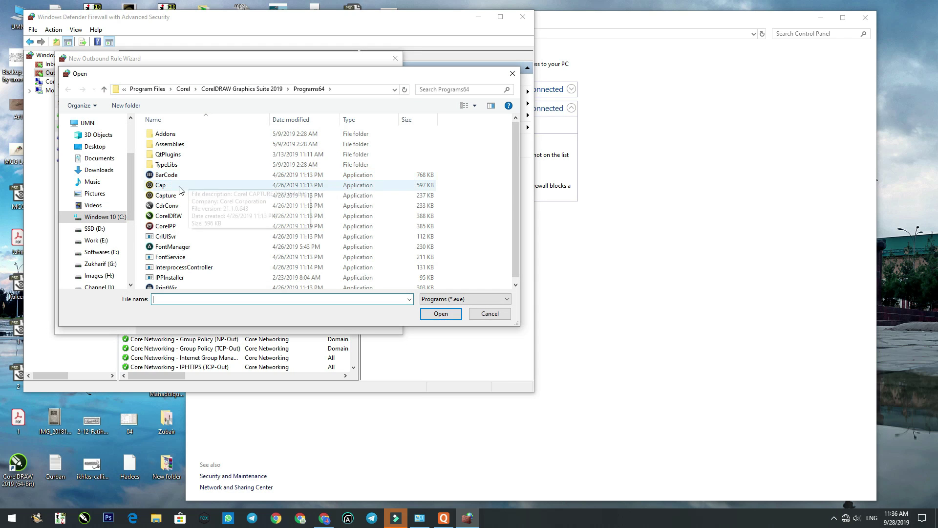
pyautogui.click(167, 218)
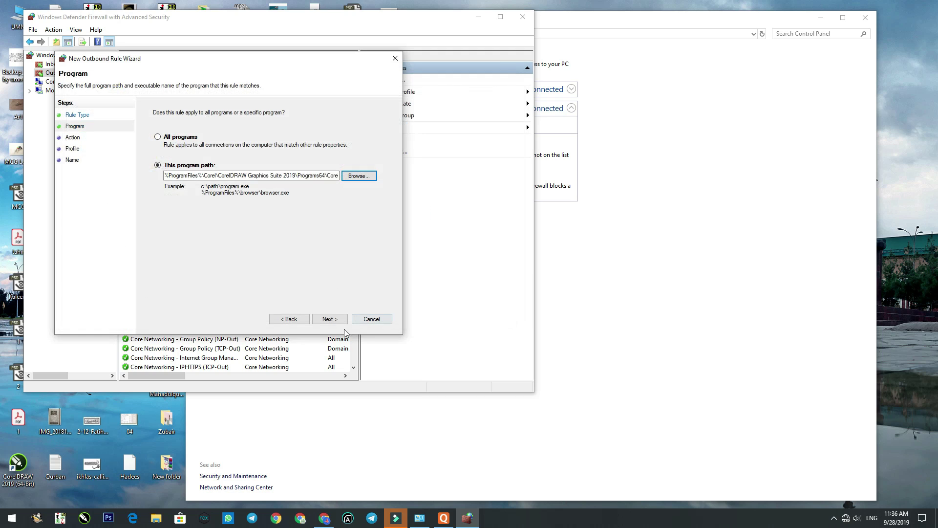
pyautogui.click(338, 320)
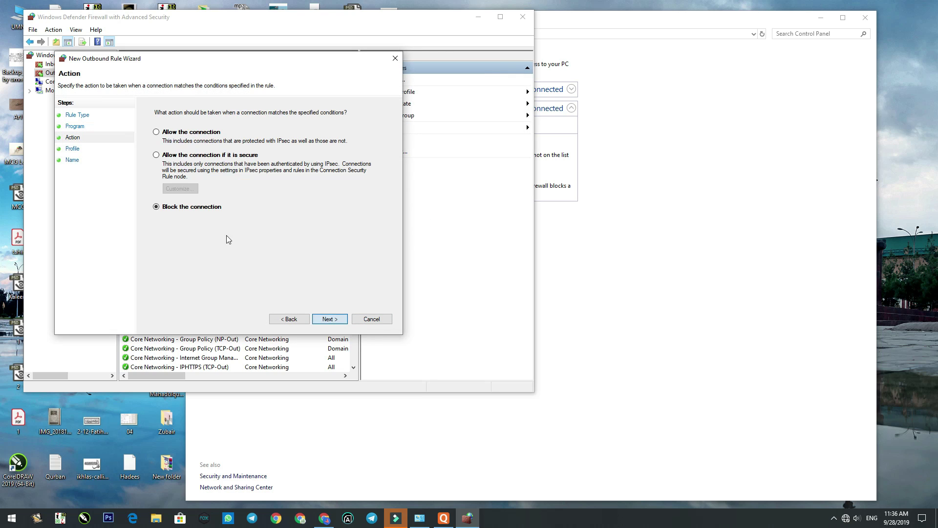
# Set the outbound rule to block the connection, keep the default profiles, and finish it with the name Corel2019
pyautogui.click(330, 319)
pyautogui.click(344, 323)
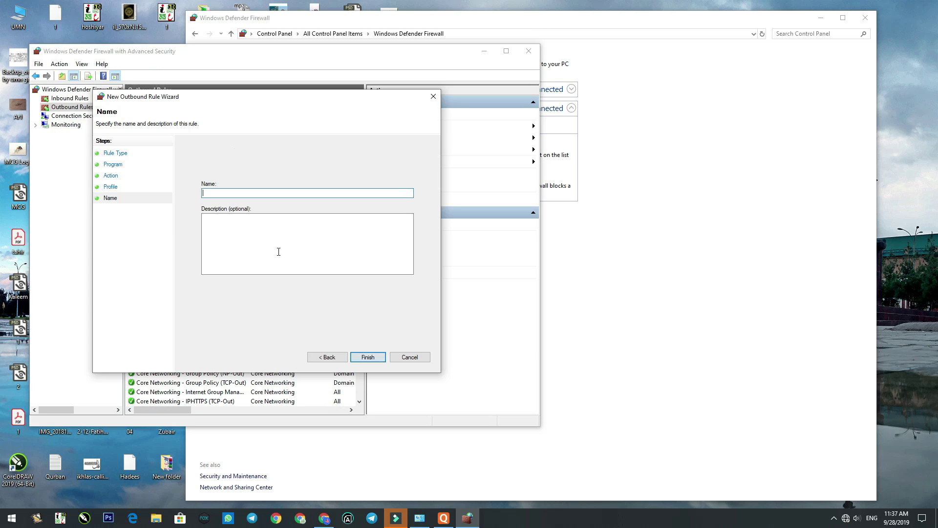
pyautogui.write('Corel2019')
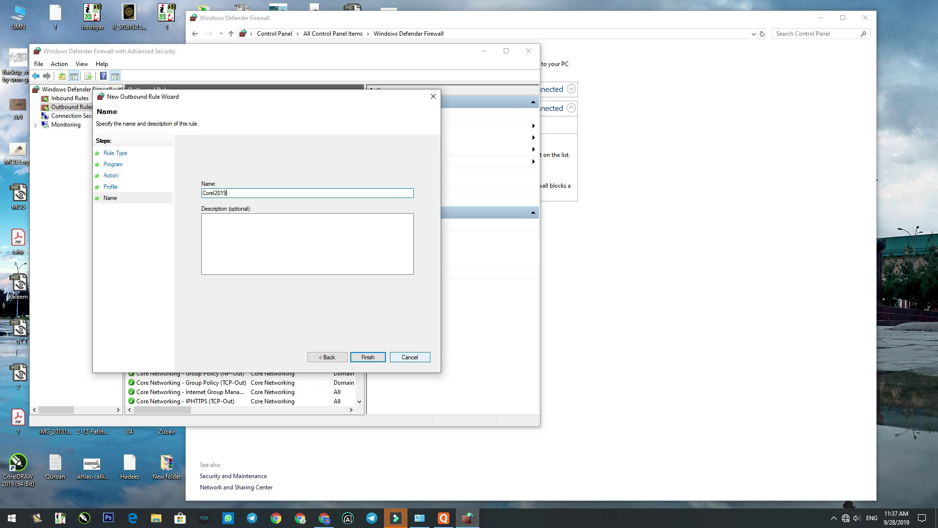
pyautogui.click(368, 357)
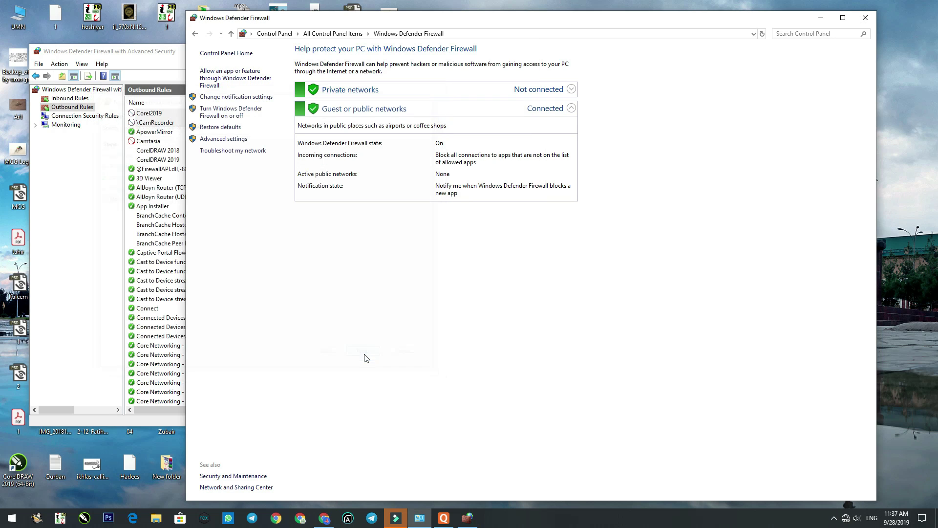
pyautogui.click(126, 51)
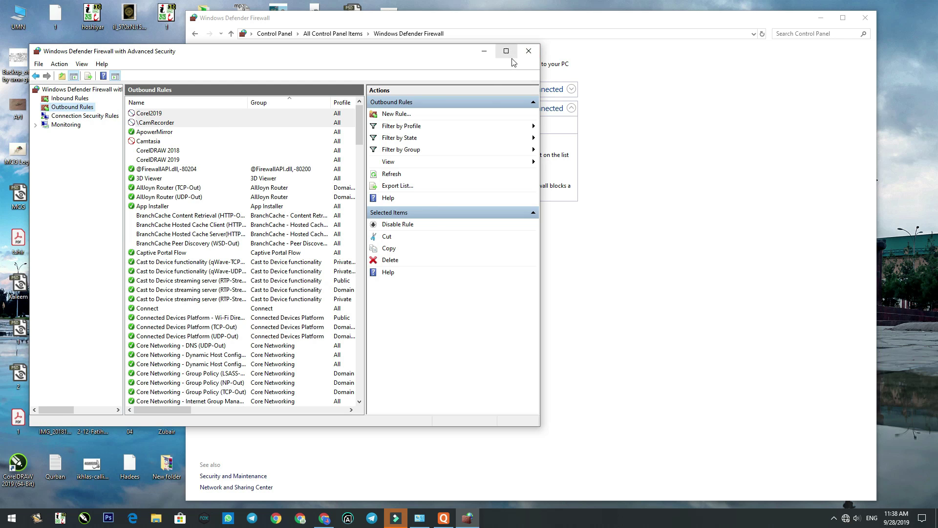
# Copy PASMUTILITY.dll from the CorelDRAW 2019\Patched x64 folder on the Softwares (F:) drive
pyautogui.doubleClick(18, 463)
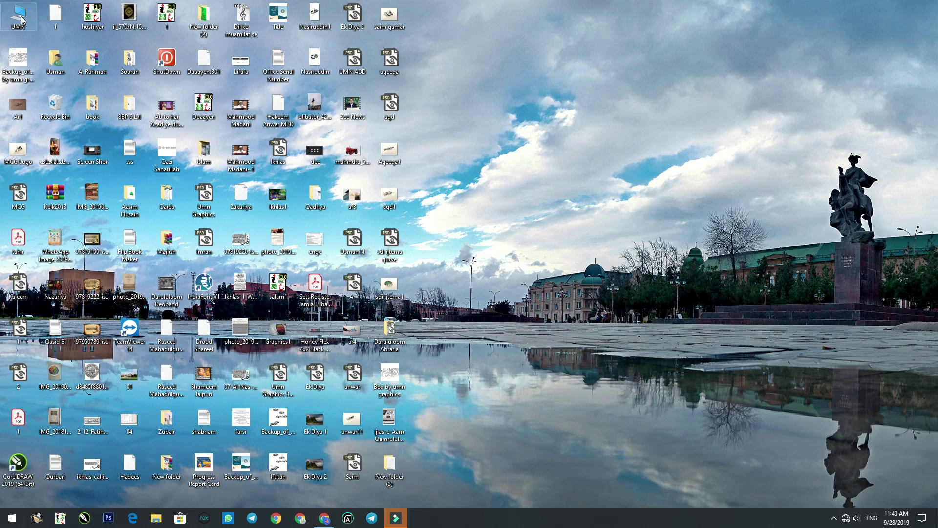
pyautogui.press('super+e')
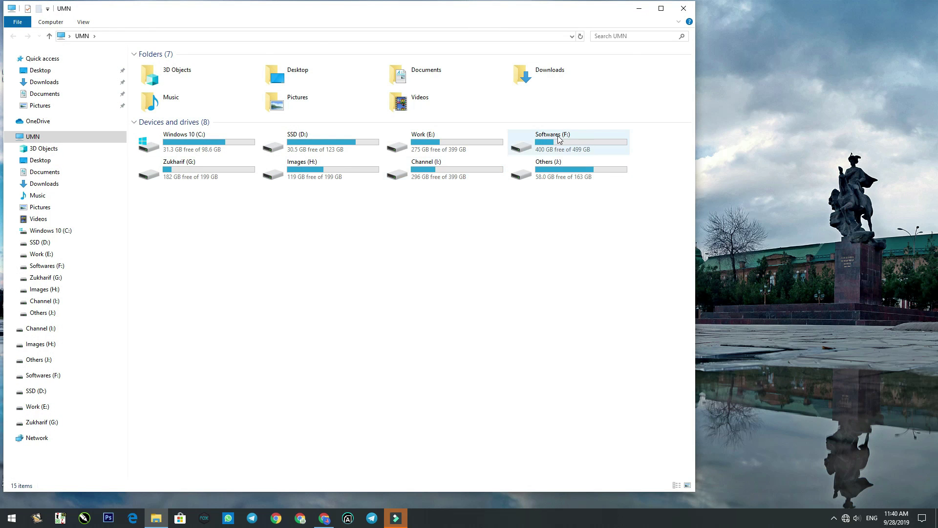
pyautogui.doubleClick(556, 136)
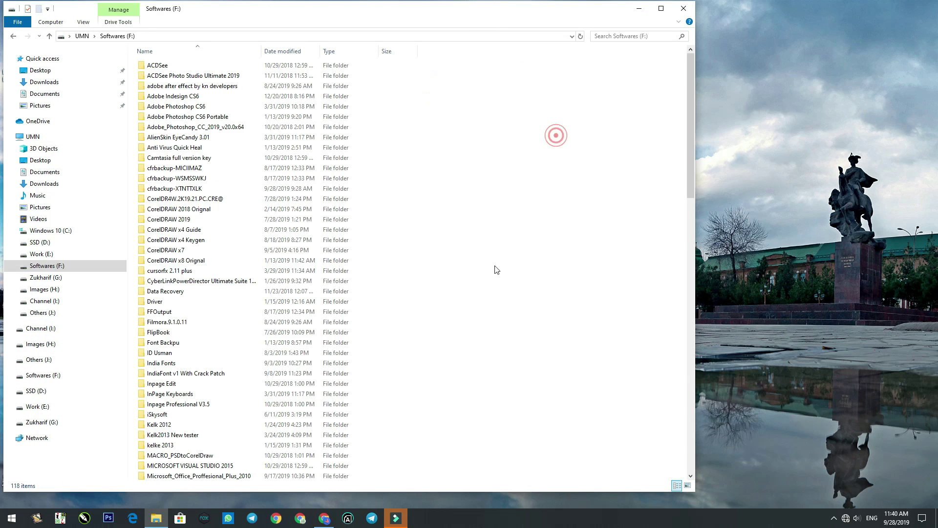
pyautogui.doubleClick(198, 218)
pyautogui.doubleClick(166, 66)
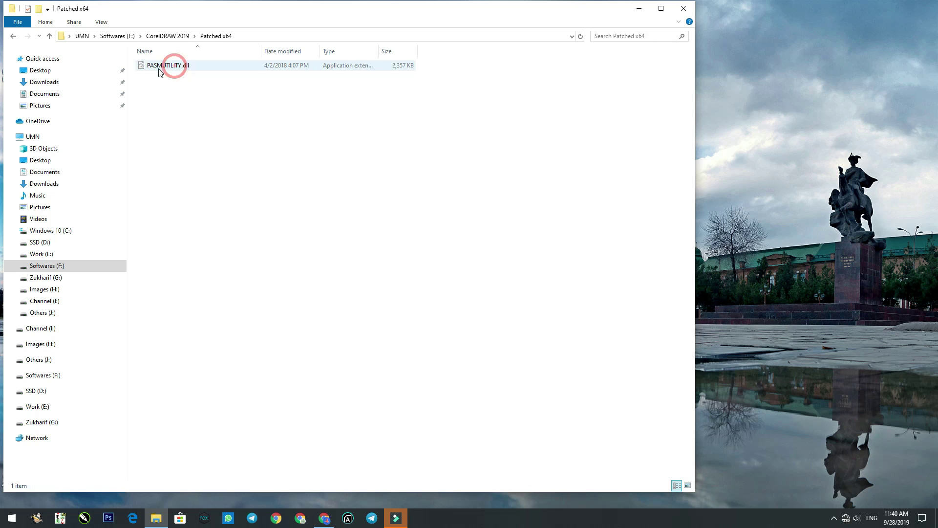
pyautogui.rightClick(159, 67)
pyautogui.click(183, 206)
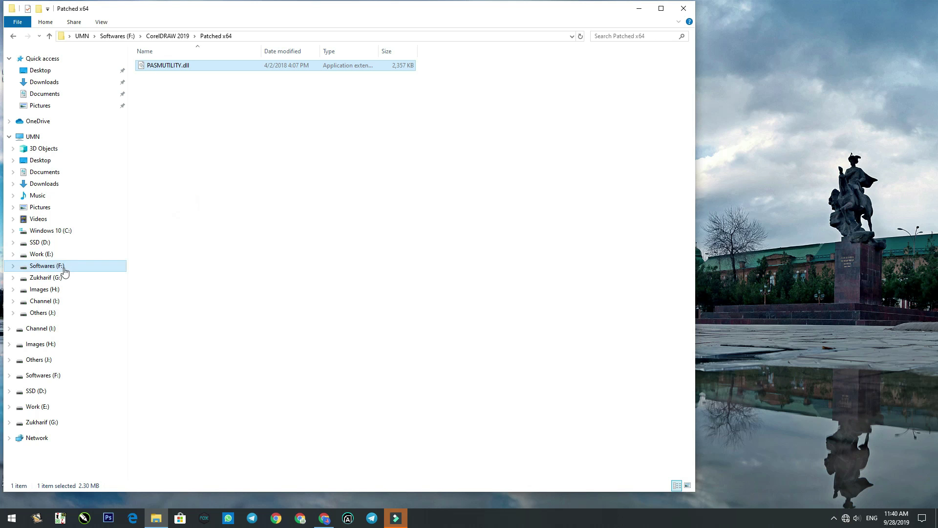
# Paste the copied PASMUTILITY.dll into C:\Program Files\Corel\PASMUtility\v1, replacing the existing file
pyautogui.click(54, 231)
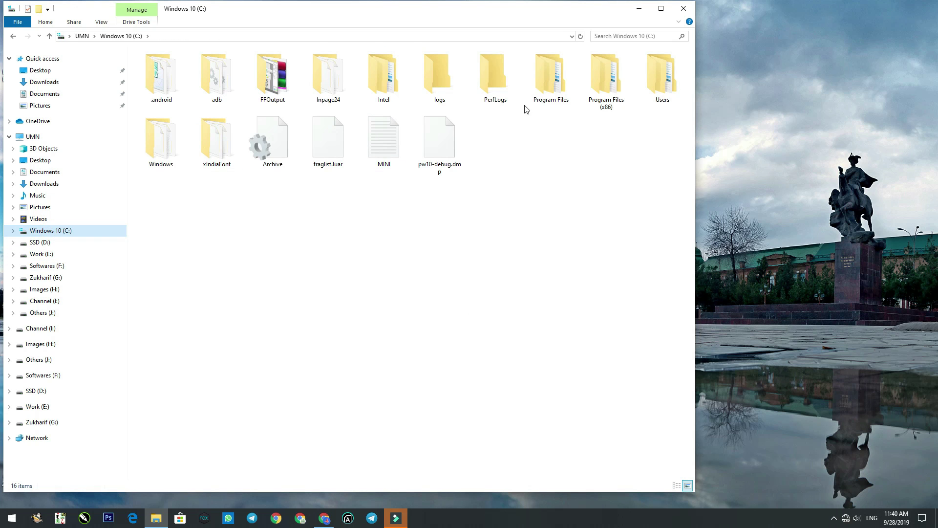
pyautogui.doubleClick(547, 97)
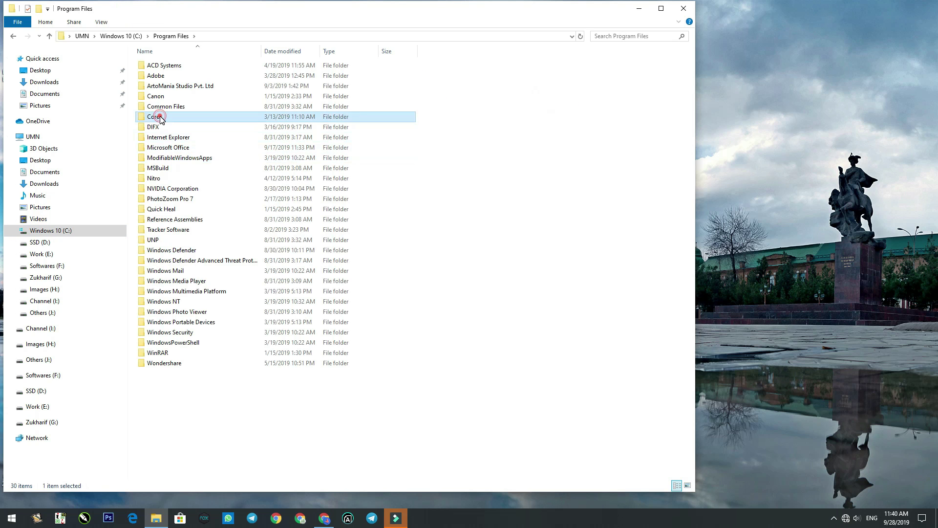
pyautogui.doubleClick(154, 117)
pyautogui.doubleClick(156, 87)
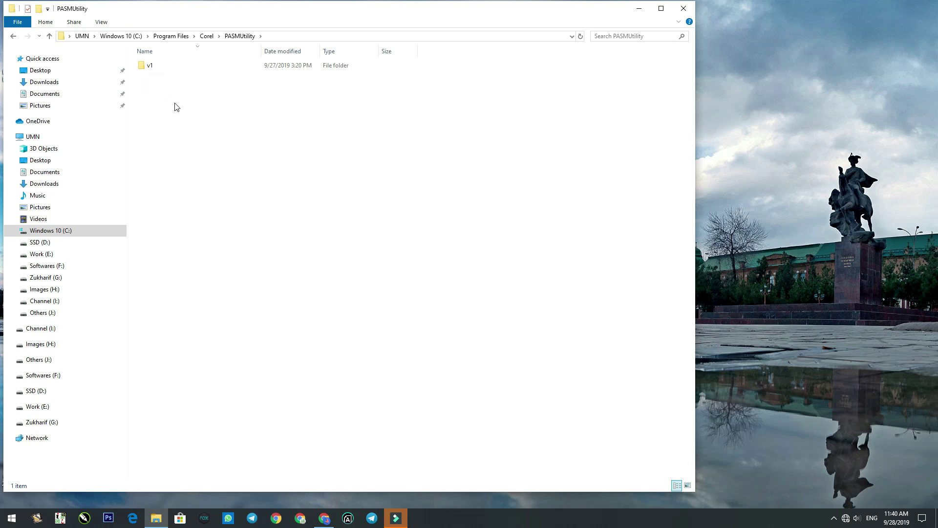
pyautogui.doubleClick(149, 69)
pyautogui.rightClick(541, 256)
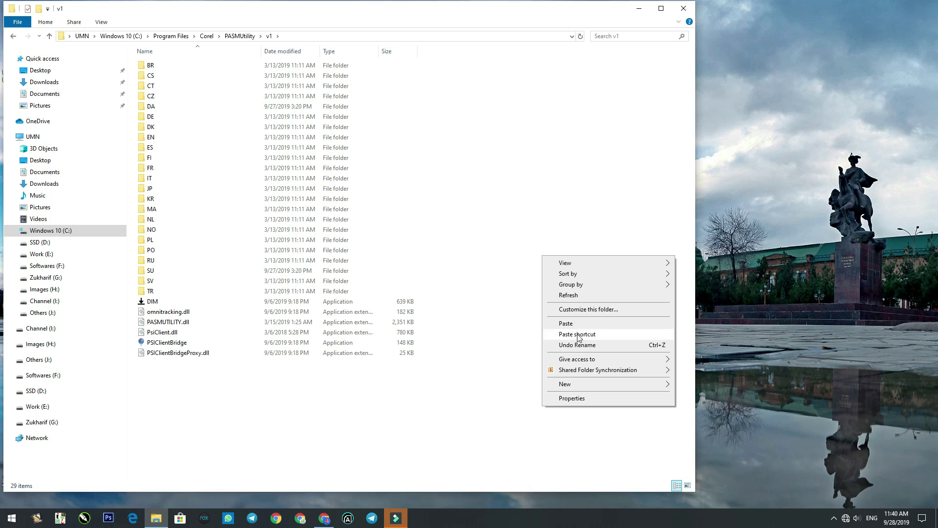
pyautogui.click(572, 325)
pyautogui.click(427, 194)
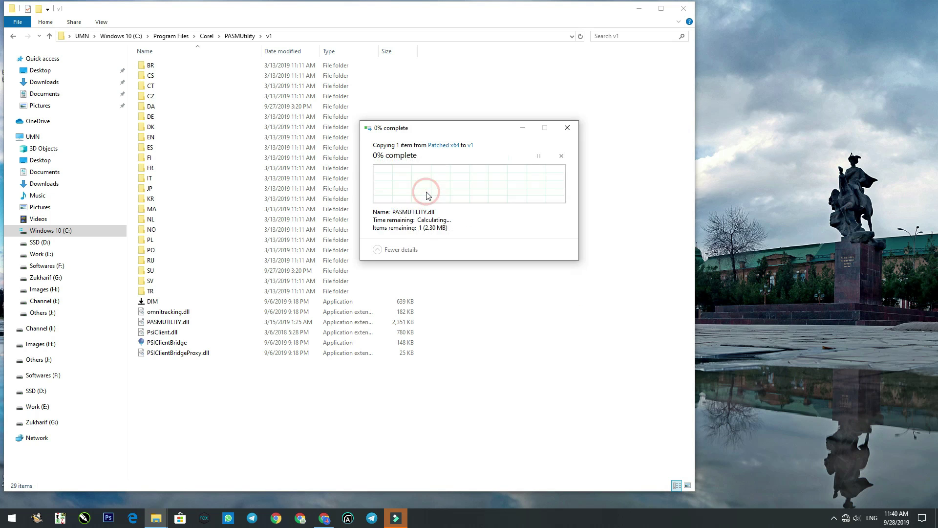
pyautogui.click(433, 194)
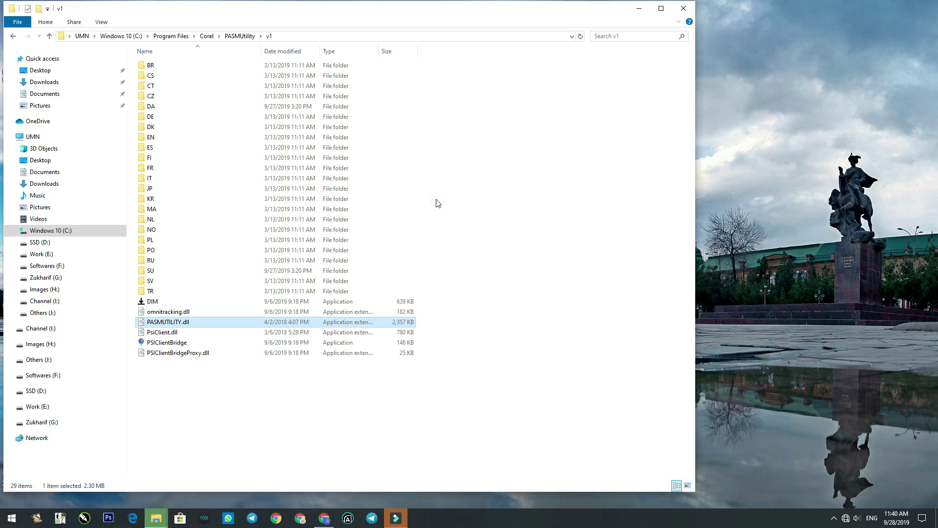
# Close the refreshed v1 folder window and refresh the desktop
pyautogui.rightClick(547, 322)
pyautogui.click(592, 351)
pyautogui.rightClick(577, 302)
pyautogui.click(599, 341)
pyautogui.click(686, 14)
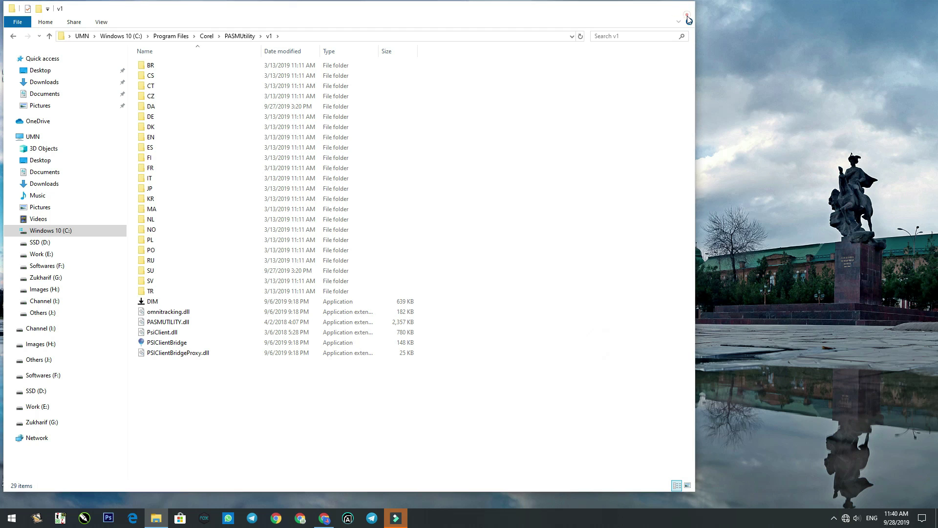
pyautogui.rightClick(647, 209)
pyautogui.click(662, 237)
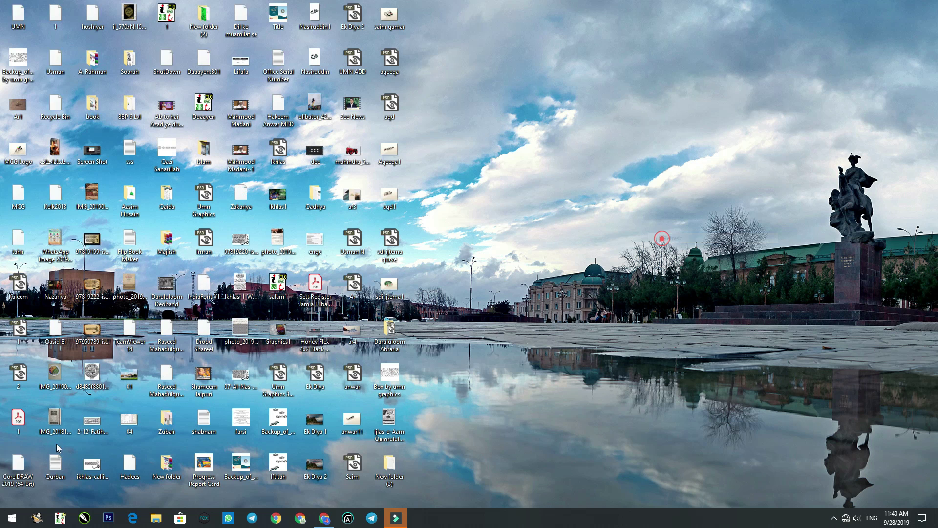
# Launch CorelDRAW 2019 from the desktop and open the recent document aziz primary.cdr for a look at its page
pyautogui.doubleClick(15, 466)
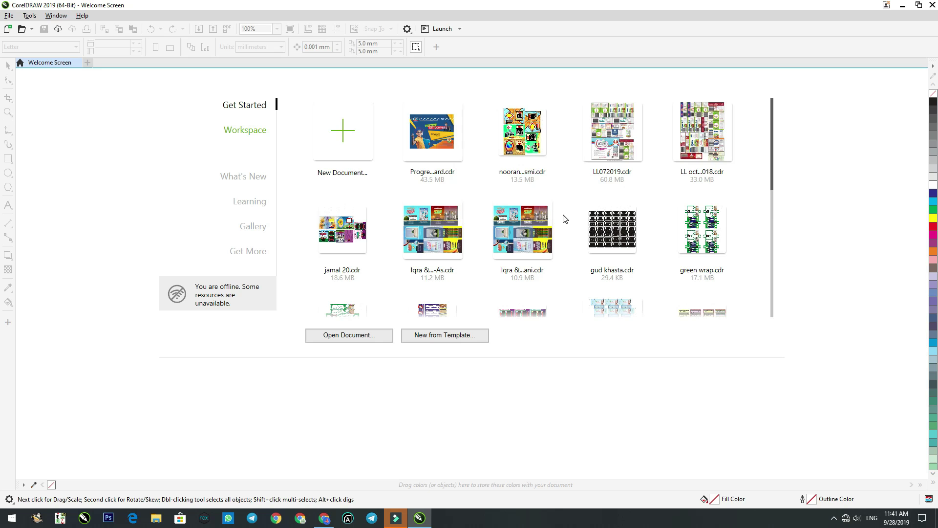
pyautogui.scroll(-2, 565, 219)
pyautogui.scroll(1, 565, 218)
pyautogui.scroll(-3, 556, 239)
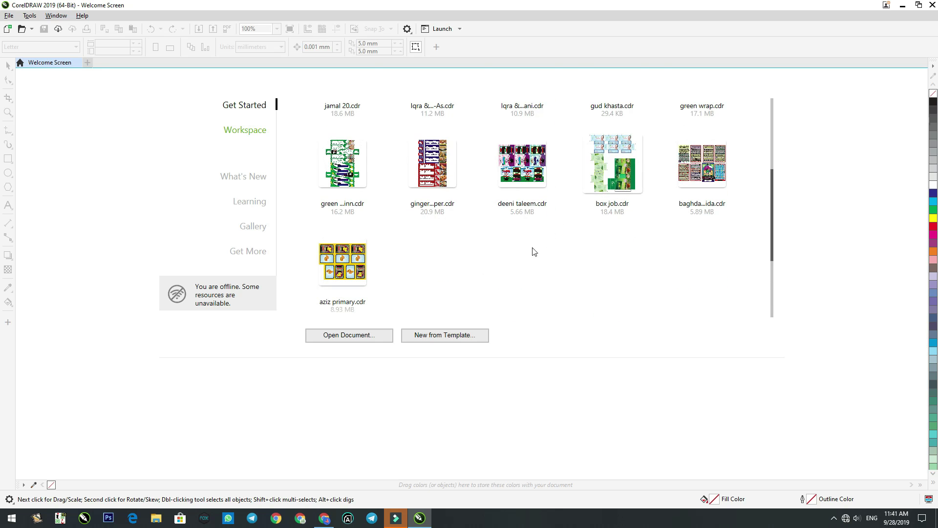
pyautogui.click(350, 259)
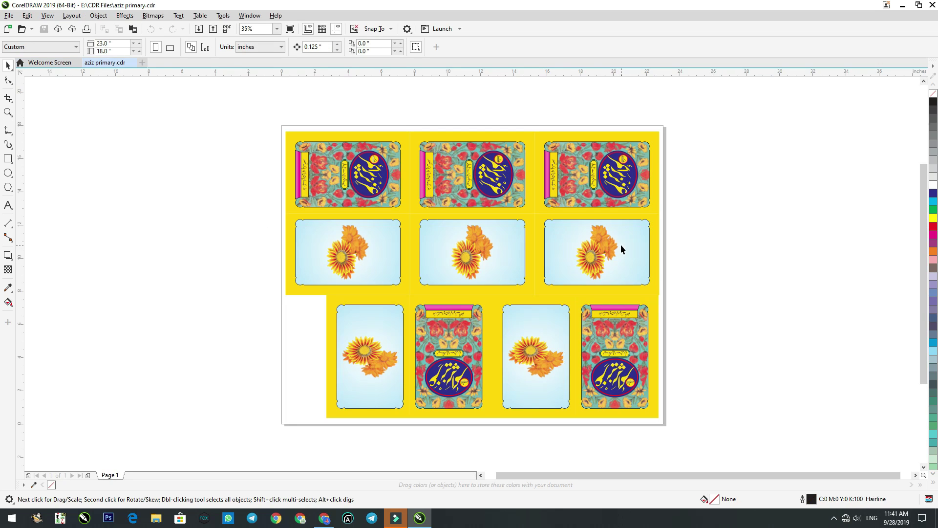
pyautogui.scroll(2, 391, 166)
pyautogui.scroll(-4, 659, 272)
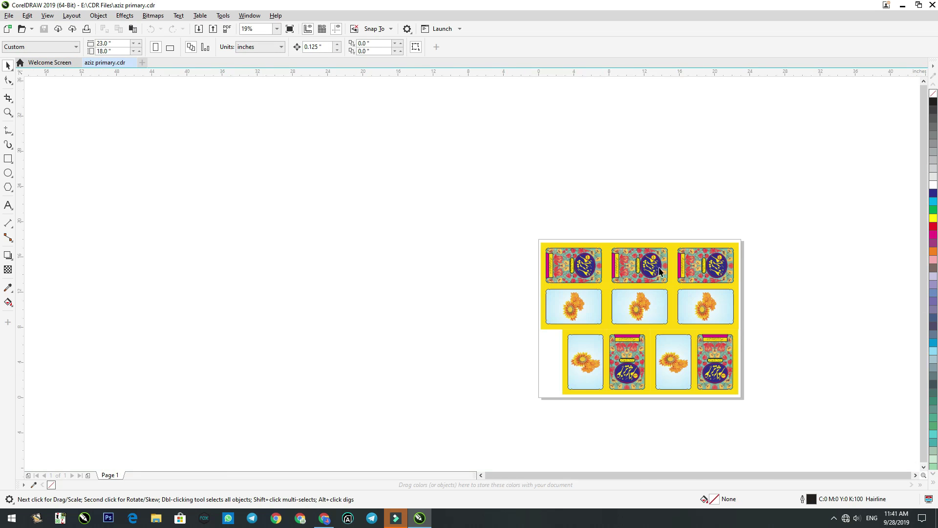
# Create a new A4 document and draw a square about 74 mm wide in the upper middle of the page
pyautogui.click(40, 59)
pyautogui.click(8, 29)
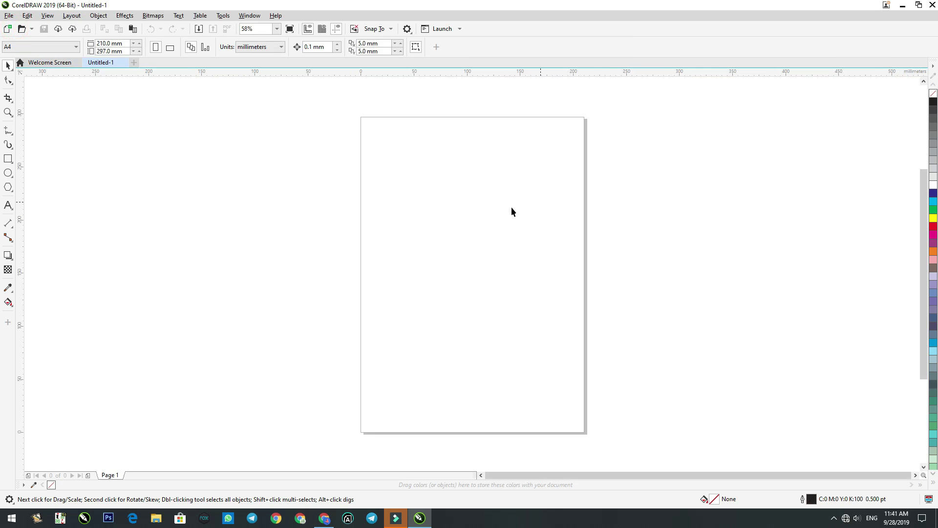
pyautogui.click(7, 158)
pyautogui.moveTo(423, 195); pyautogui.dragTo(507, 272)
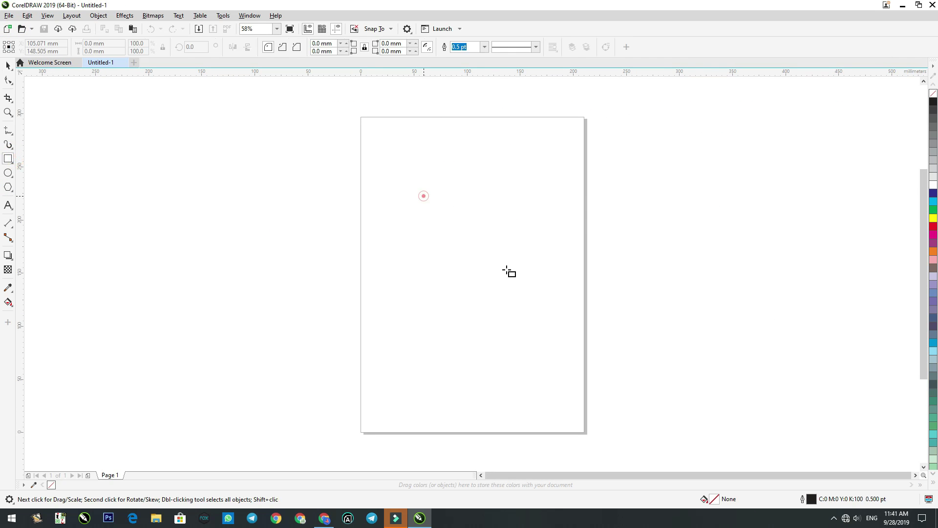
pyautogui.press('space')
# Open the Save Drawing dialog for the untitled drawing and cancel it
pyautogui.click(44, 29)
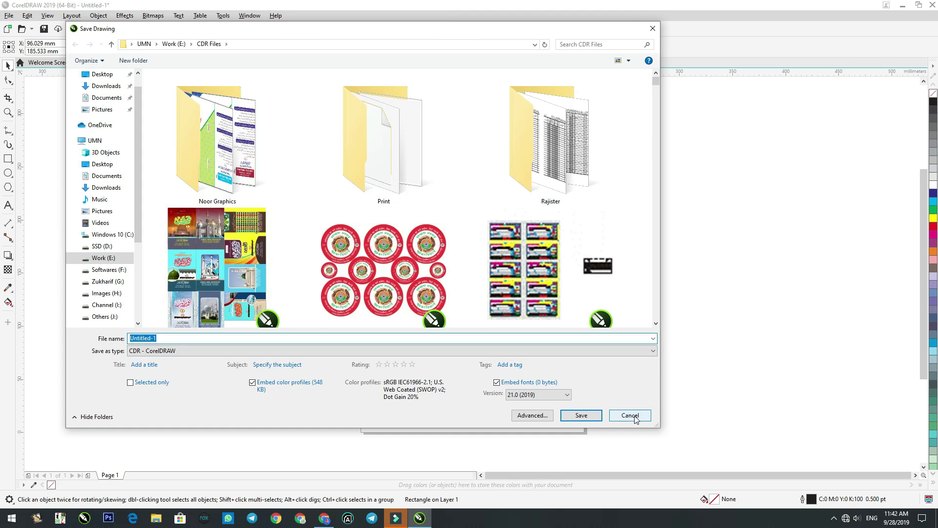
pyautogui.click(632, 416)
# Delete the square from the untitled drawing and close the document without saving it
pyautogui.rightClick(468, 226)
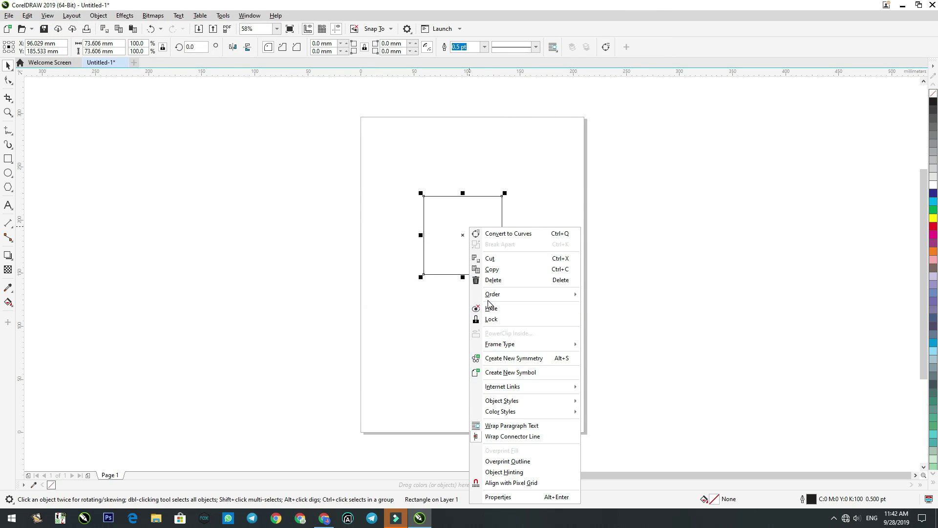
pyautogui.click(491, 280)
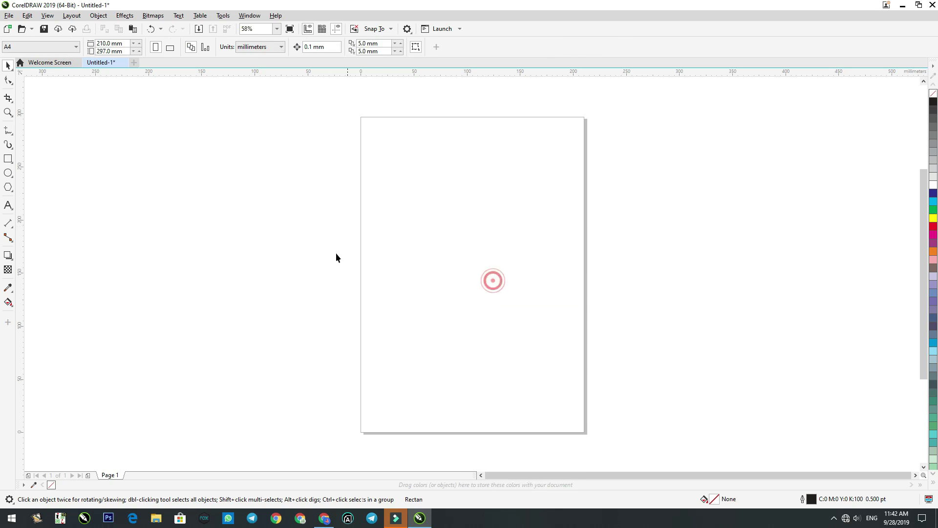
pyautogui.click(124, 63)
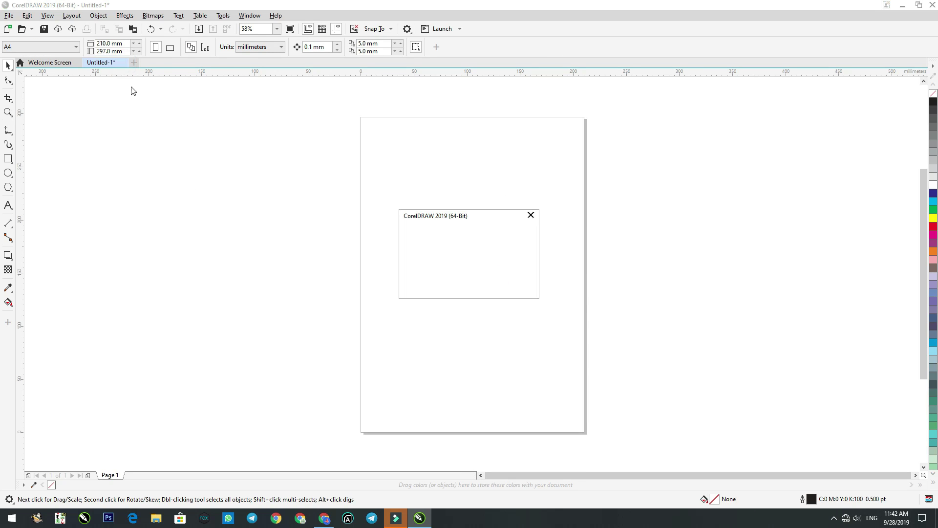
pyautogui.click(469, 282)
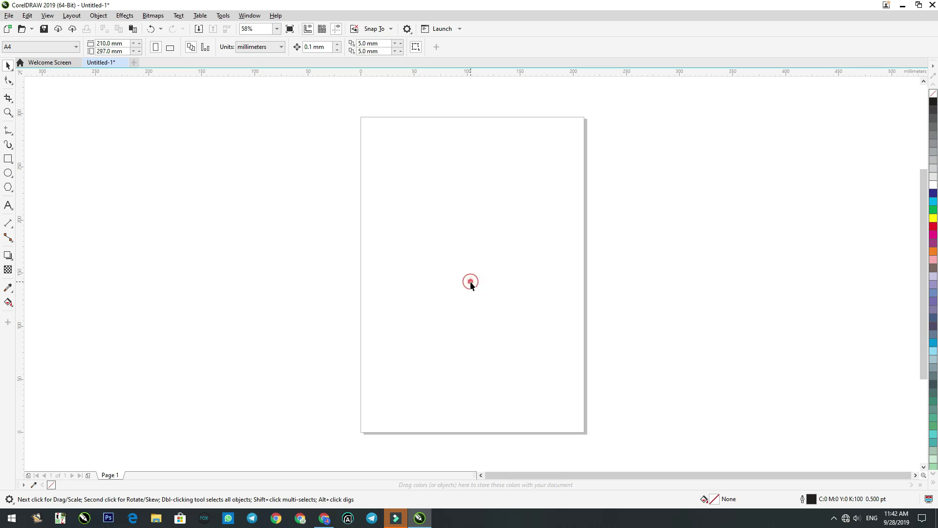
# Open the drawing Ston Darululoom DBD from the Darululoom Deoband folder on the Work (E:) drive and view its full page
pyautogui.click(21, 28)
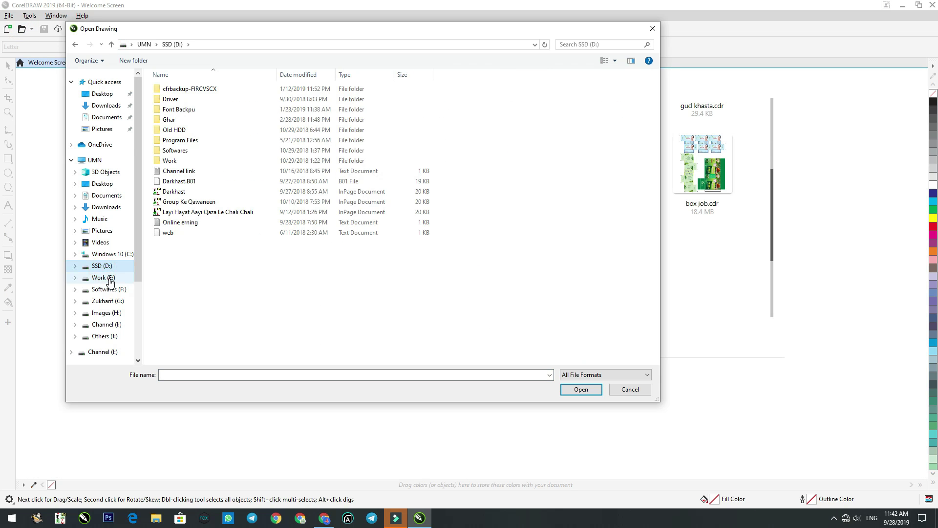
pyautogui.click(100, 277)
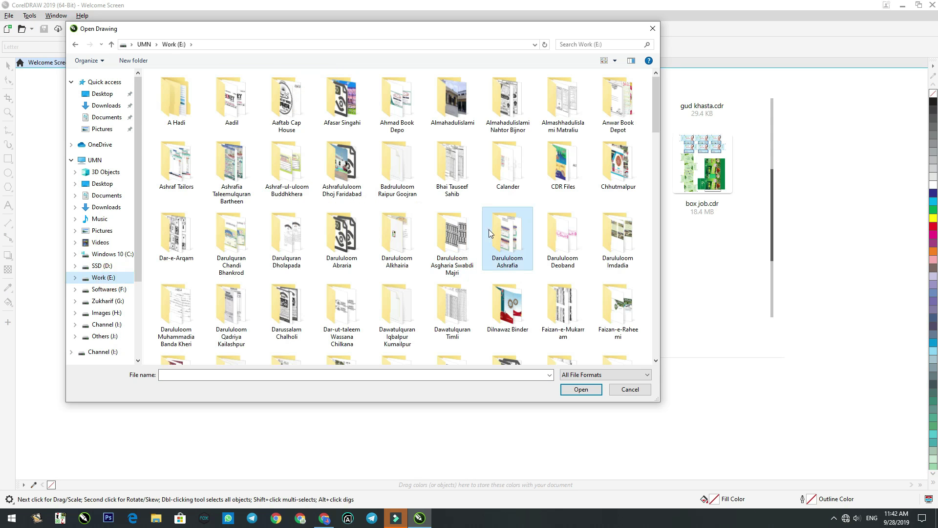
pyautogui.doubleClick(569, 238)
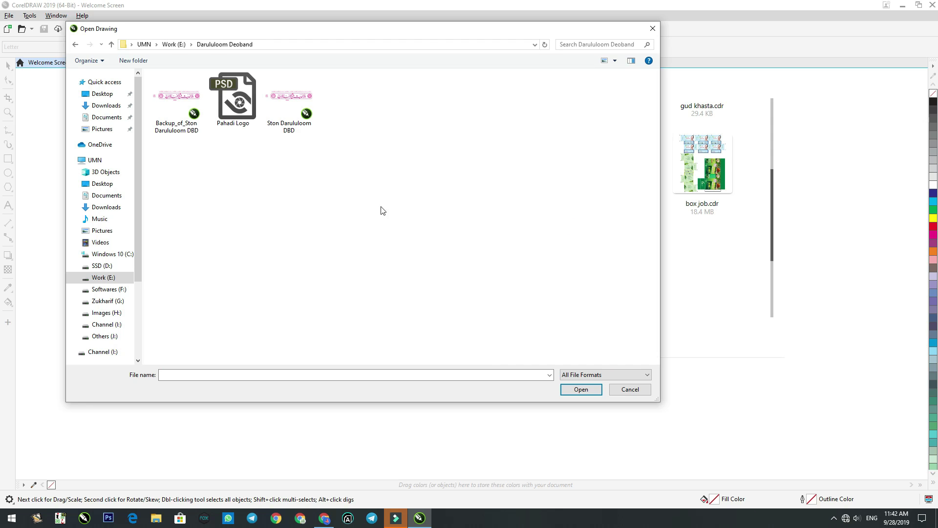
pyautogui.click(293, 103)
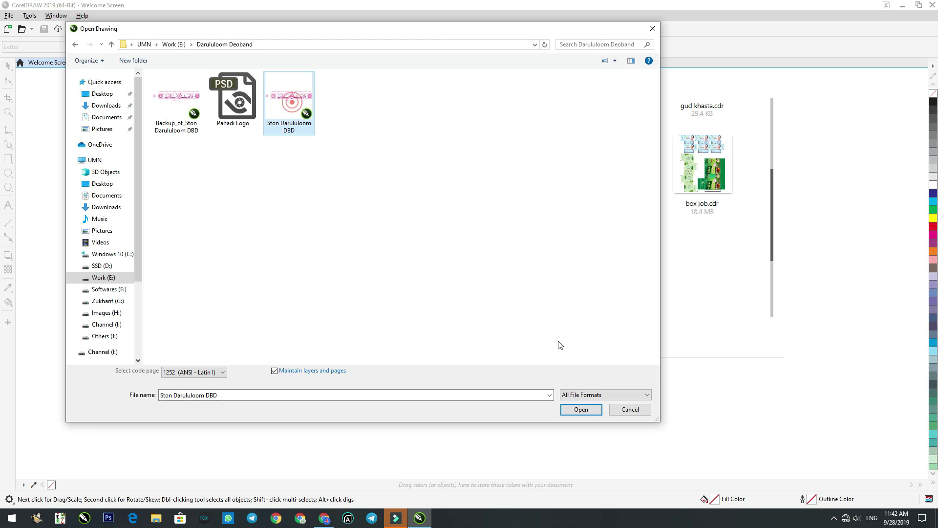
pyautogui.click(588, 414)
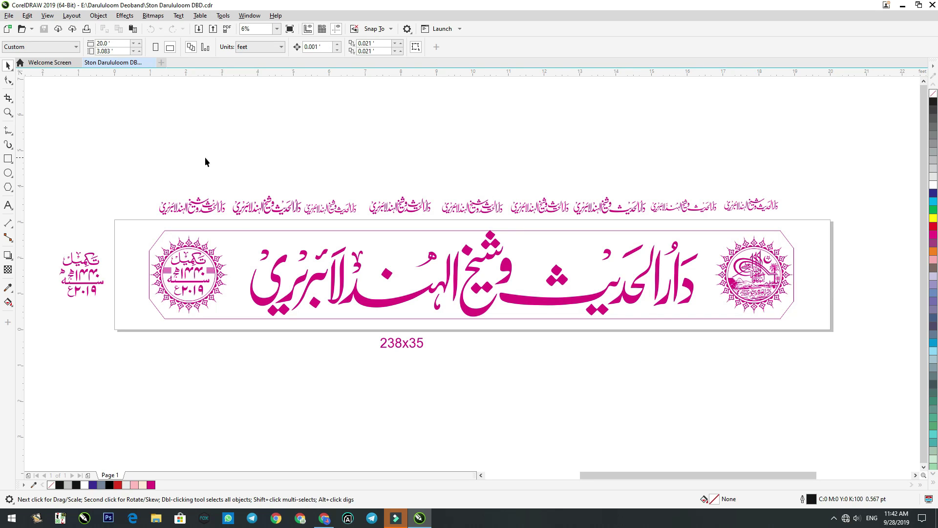
pyautogui.scroll(-2, 197, 159)
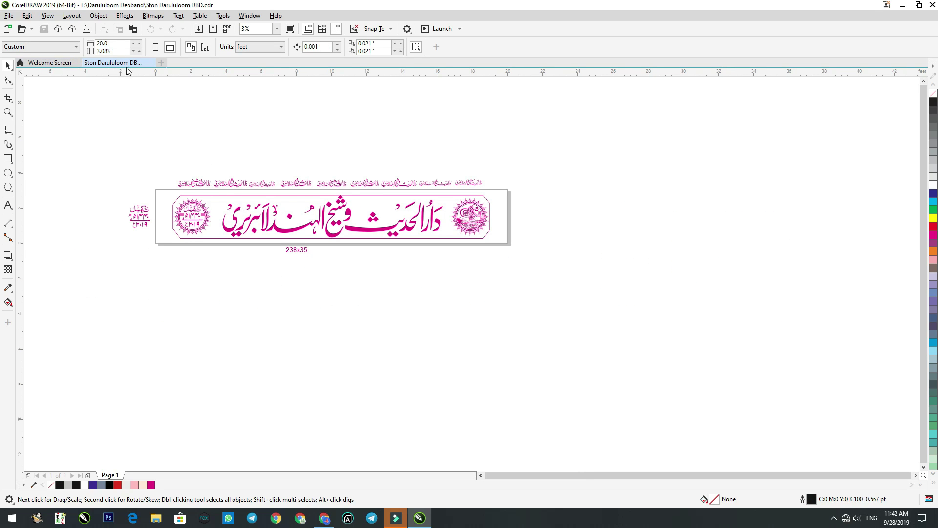
# Close the banner drawing and open Jamia Himayatulislam from the folder of the same name on the Work (E:) drive
pyautogui.click(146, 62)
pyautogui.click(22, 29)
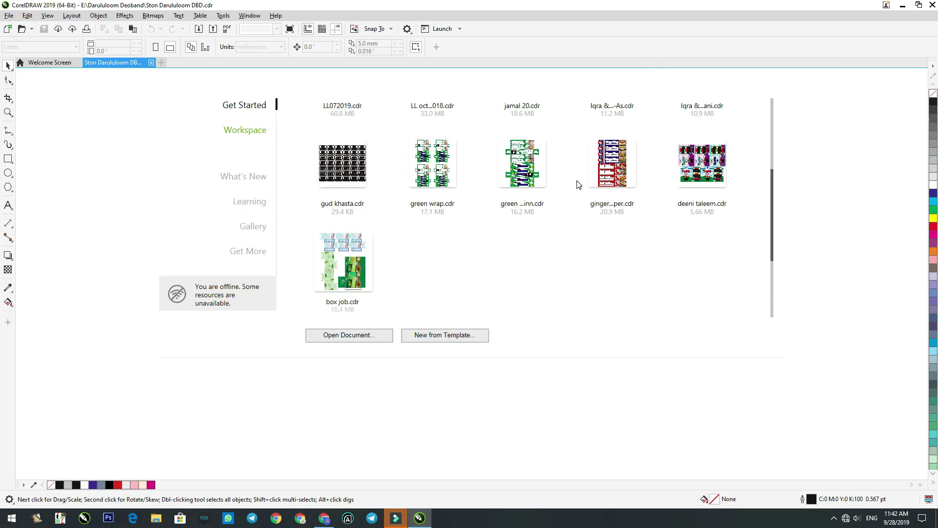
pyautogui.click(168, 44)
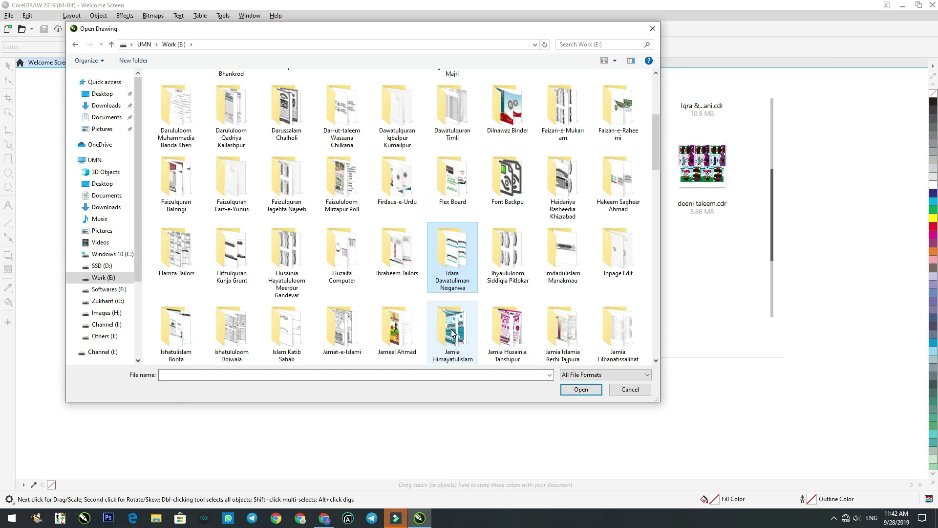
pyautogui.doubleClick(452, 332)
pyautogui.click(222, 120)
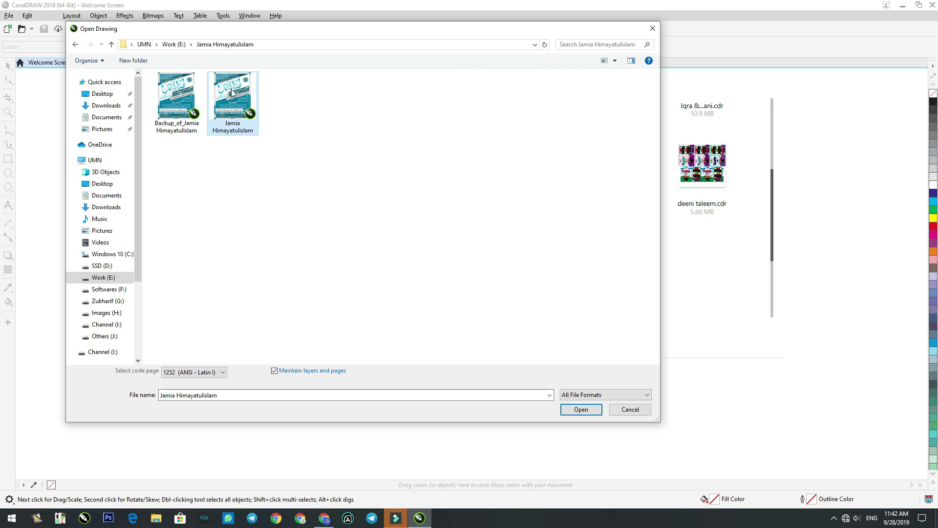
pyautogui.click(582, 409)
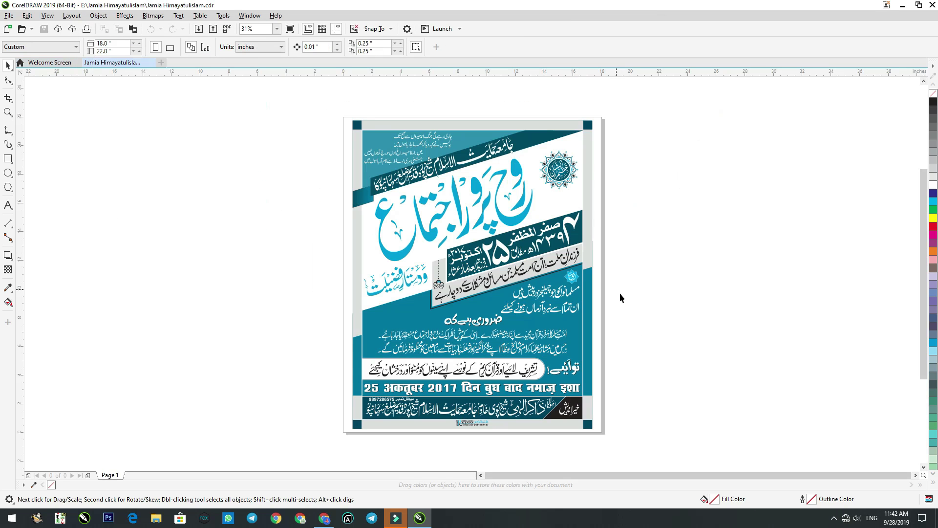
# Examine the Jamia Himayatulislam poster up close and as a whole page, and close the document
pyautogui.scroll(1, 484, 412)
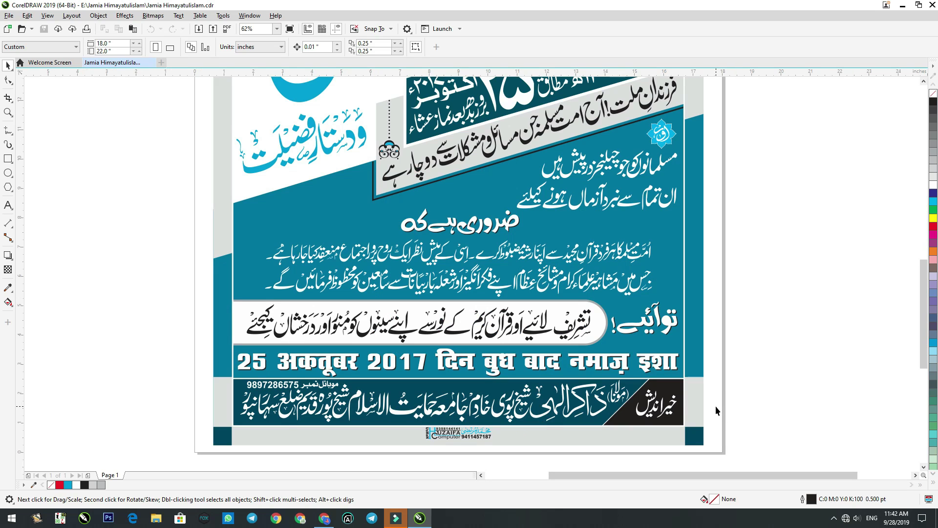
pyautogui.scroll(3, 607, 397)
pyautogui.scroll(-3, 712, 335)
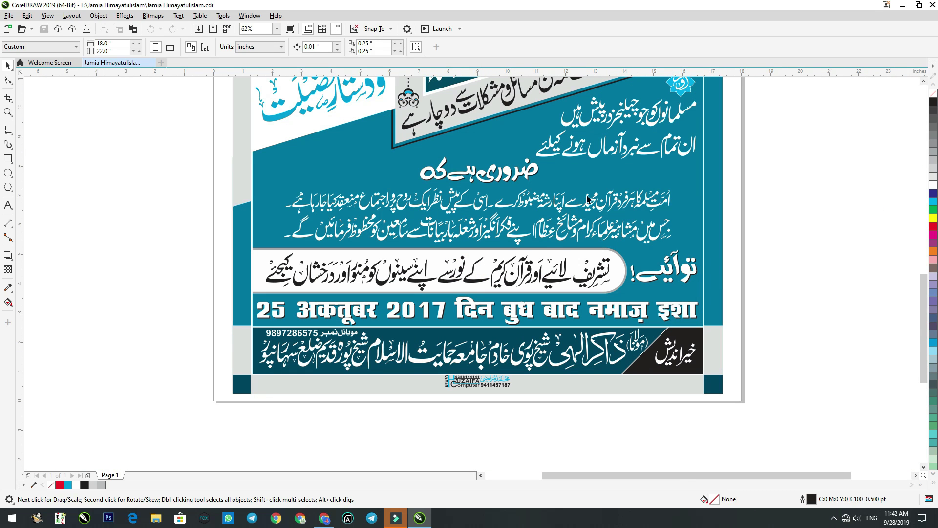
pyautogui.scroll(5, 918, 274)
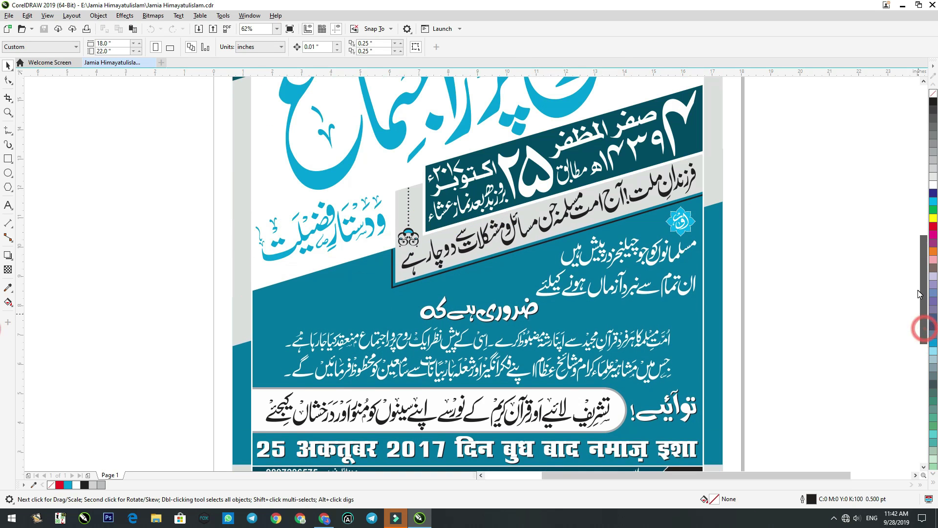
pyautogui.moveTo(918, 270); pyautogui.dragTo(918, 231)
pyautogui.scroll(-8, 619, 315)
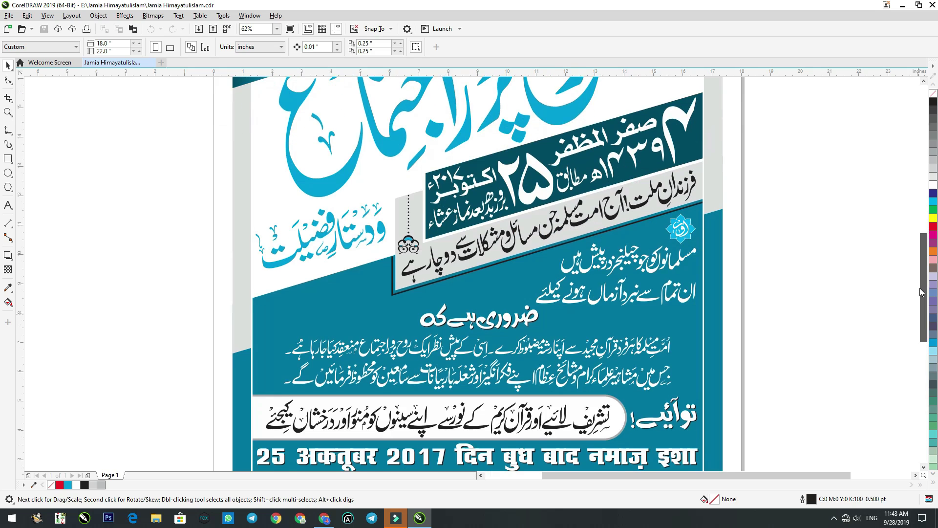
pyautogui.scroll(-2, 618, 315)
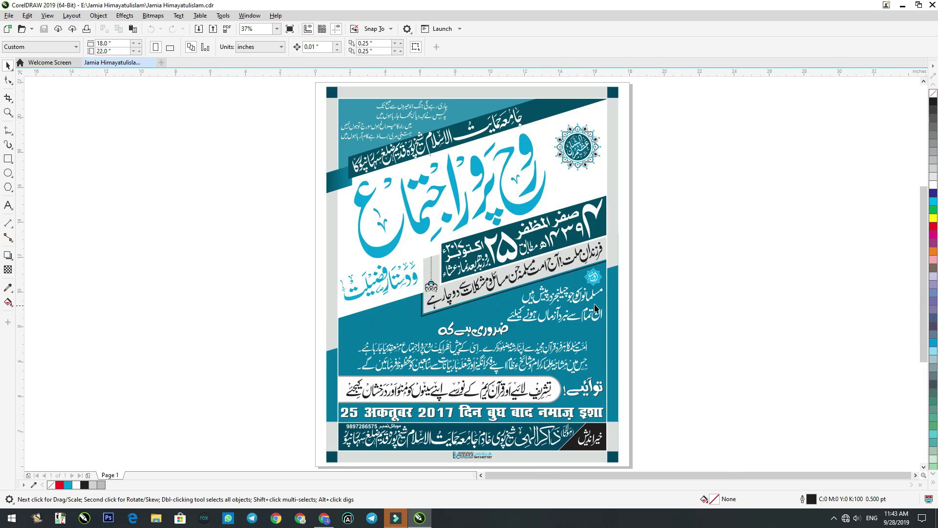
pyautogui.hotkey('ctrl', 'F4')
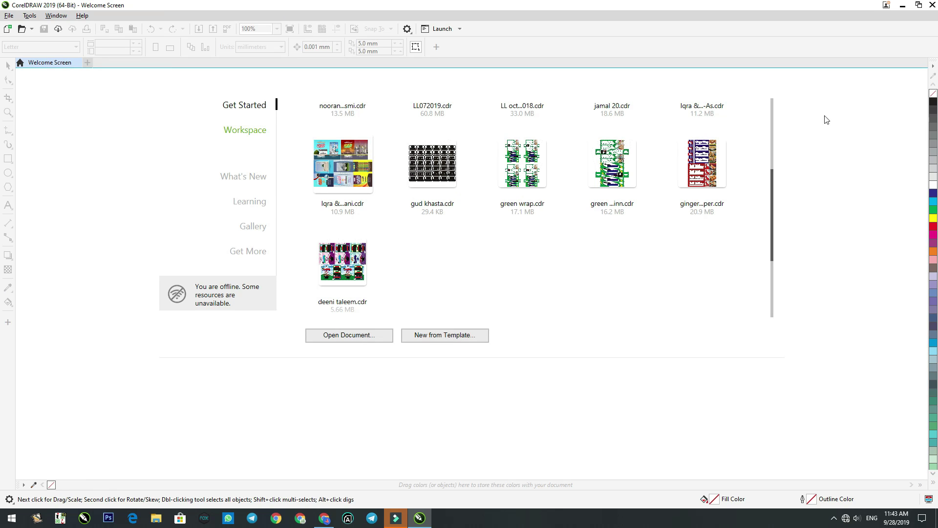
# Exit CorelDRAW 2019 and refresh the desktop
pyautogui.click(934, 6)
pyautogui.rightClick(540, 224)
pyautogui.click(565, 251)
pyautogui.rightClick(564, 242)
pyautogui.click(583, 271)
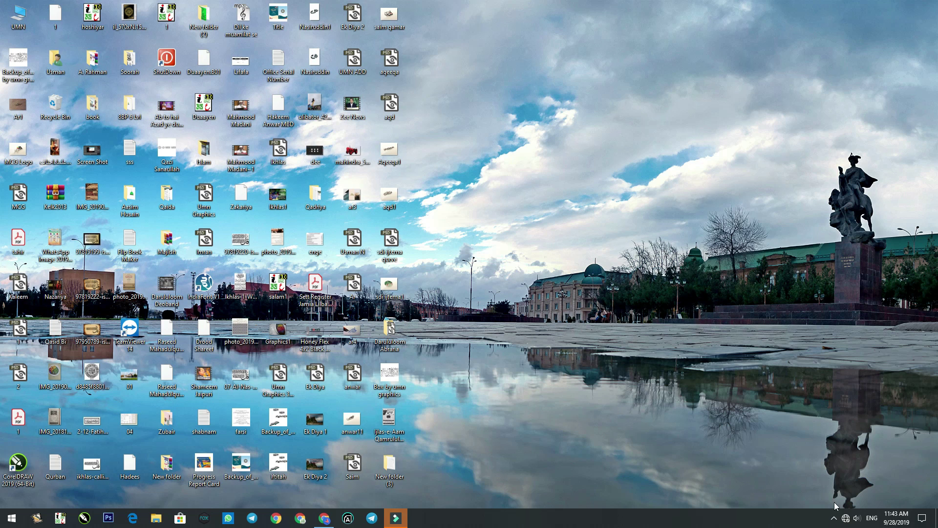
# Connect the computer to the secured Wi-Fi network vivo nex
pyautogui.click(846, 519)
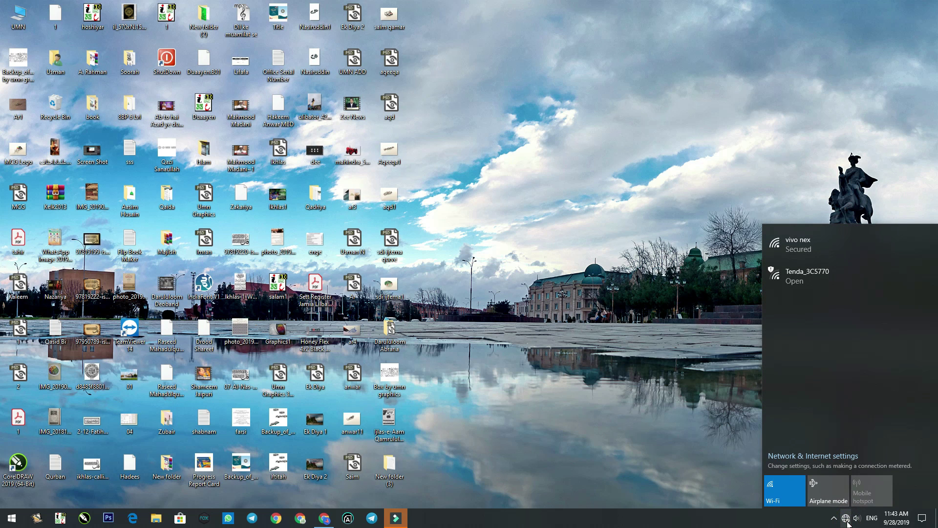
pyautogui.click(831, 244)
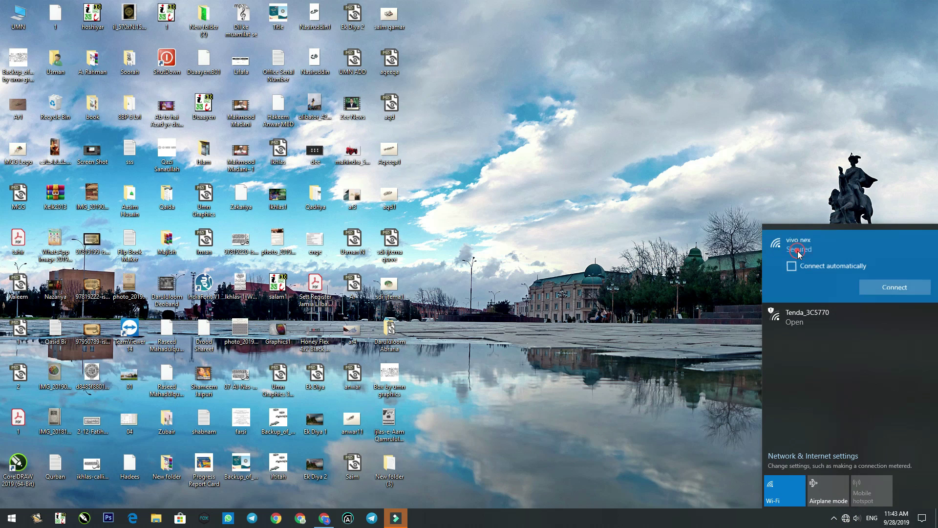
pyautogui.click(891, 288)
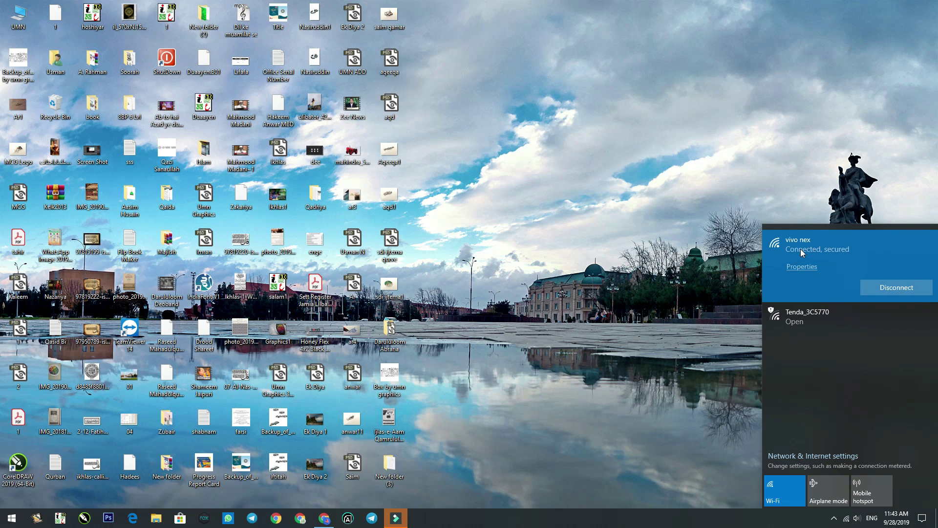
pyautogui.click(726, 247)
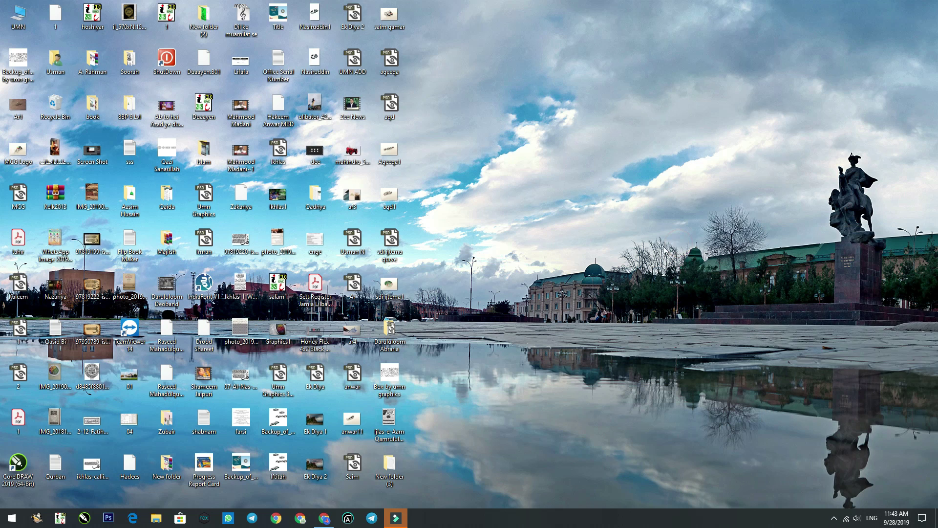
# Launch CorelDRAW 2019 from the desktop again and create a new A4 document
pyautogui.doubleClick(18, 462)
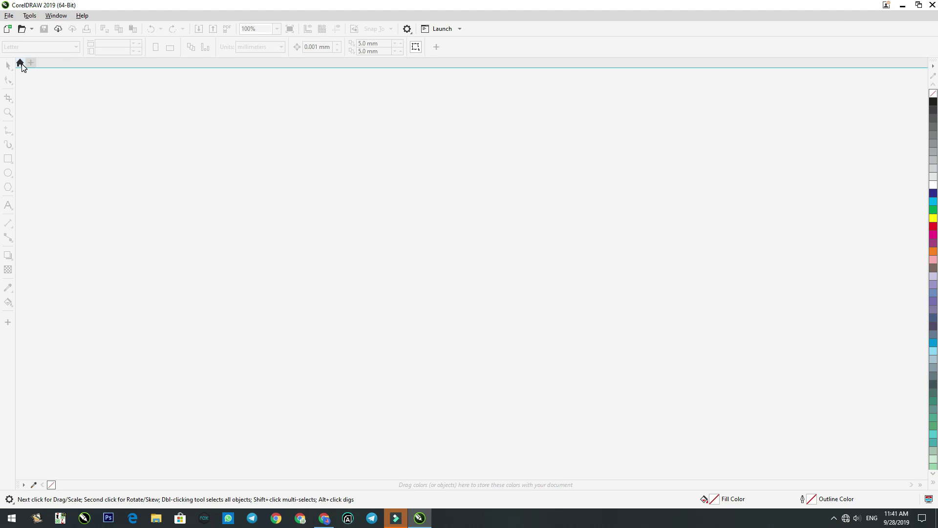
pyautogui.click(20, 62)
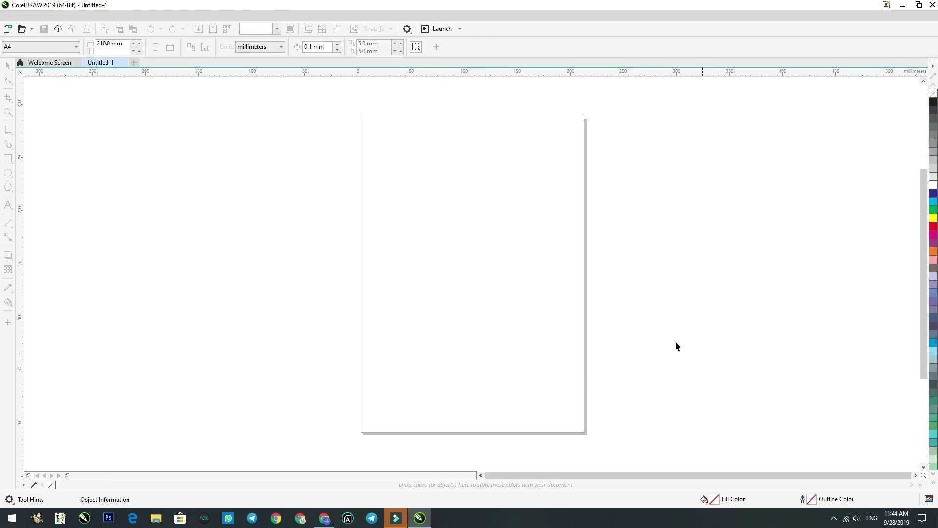
# Draw four rectangles on the page, three of them overlapping and one standing apart to their upper right
pyautogui.scroll(4, 455, 263)
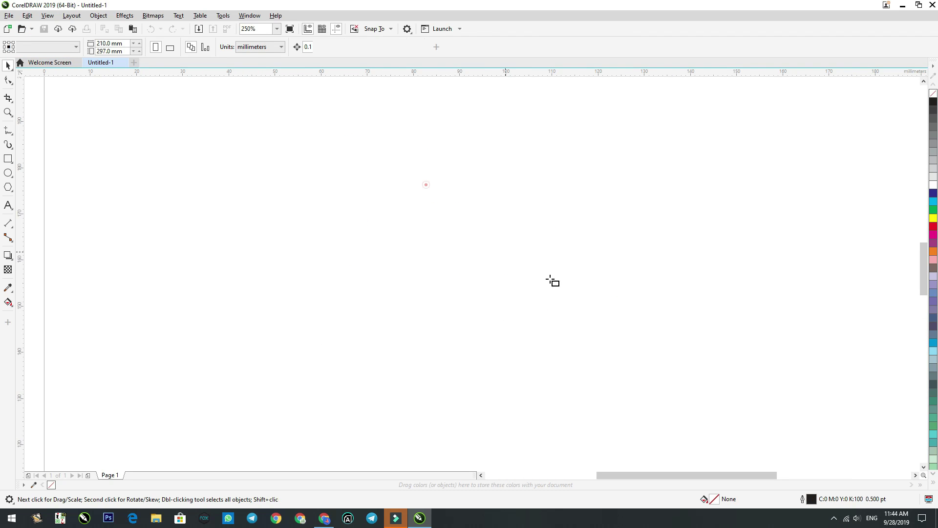
pyautogui.moveTo(426, 185); pyautogui.dragTo(550, 279)
pyautogui.moveTo(320, 247); pyautogui.dragTo(388, 311)
pyautogui.moveTo(266, 259); pyautogui.dragTo(350, 378)
pyautogui.moveTo(167, 270); pyautogui.dragTo(315, 391)
pyautogui.click(271, 159)
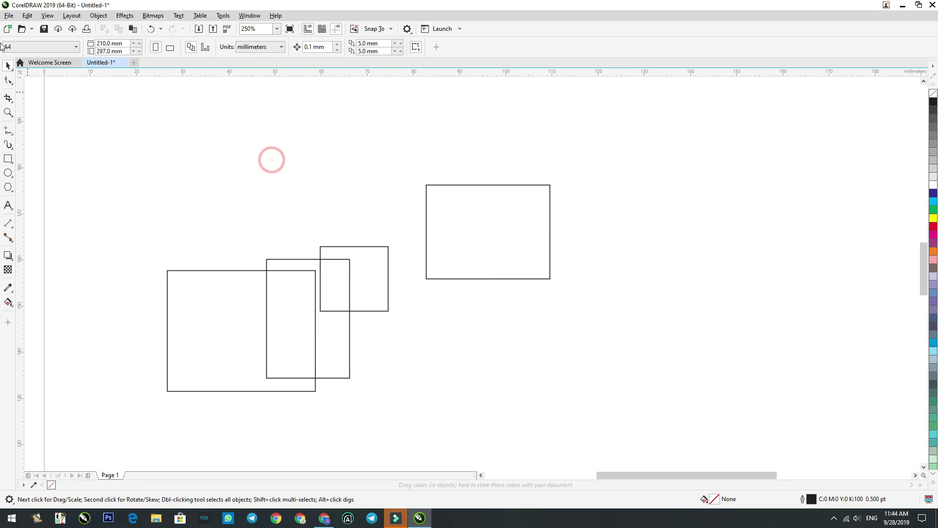
# Bring up the Save Drawing dialog for the drawing with the four rectangles and cancel it
pyautogui.click(8, 15)
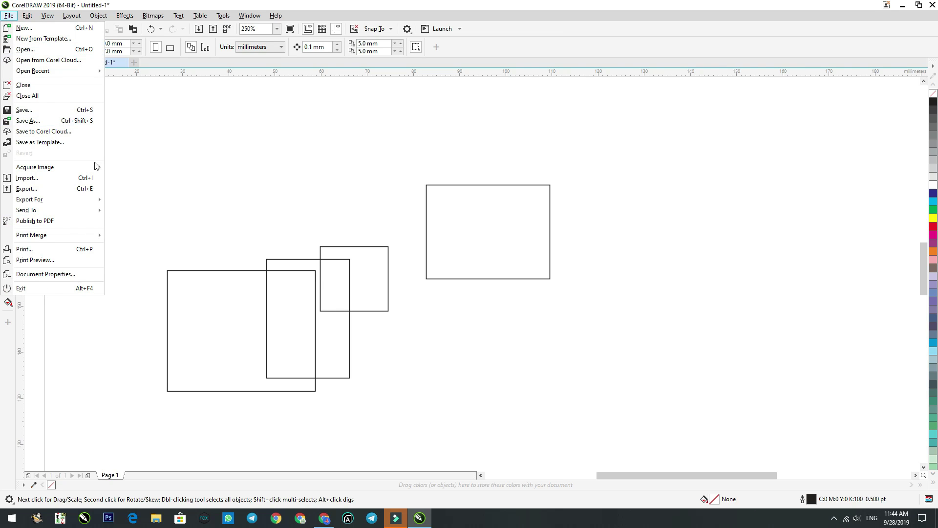
pyautogui.click(29, 110)
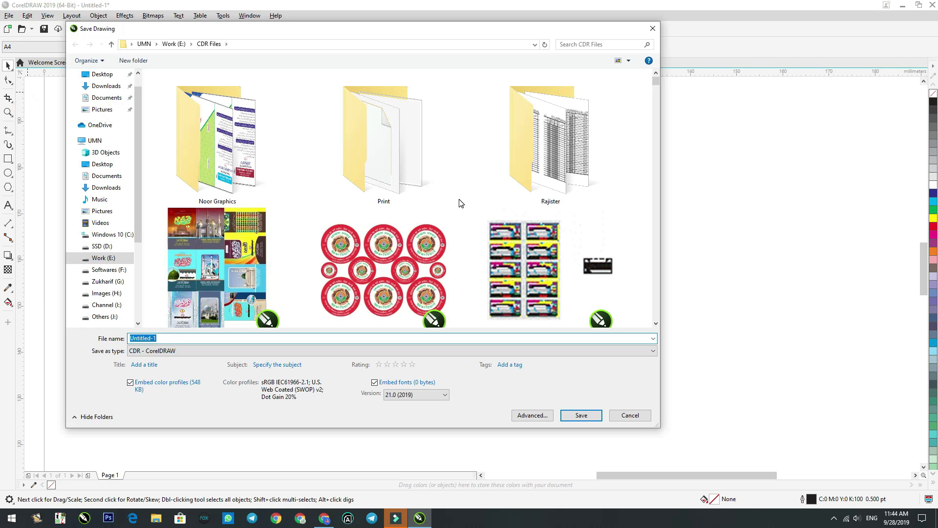
pyautogui.press('Escape')
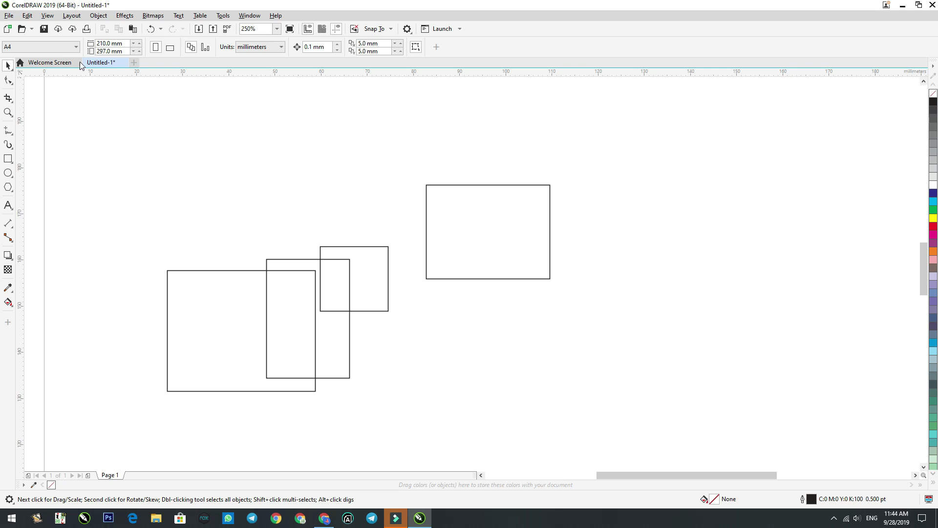
# Open the drawing Ijtima Pernambut Taimlnadu from the Pernambut folder on the Work (E:) drive and view its whole page
pyautogui.click(22, 28)
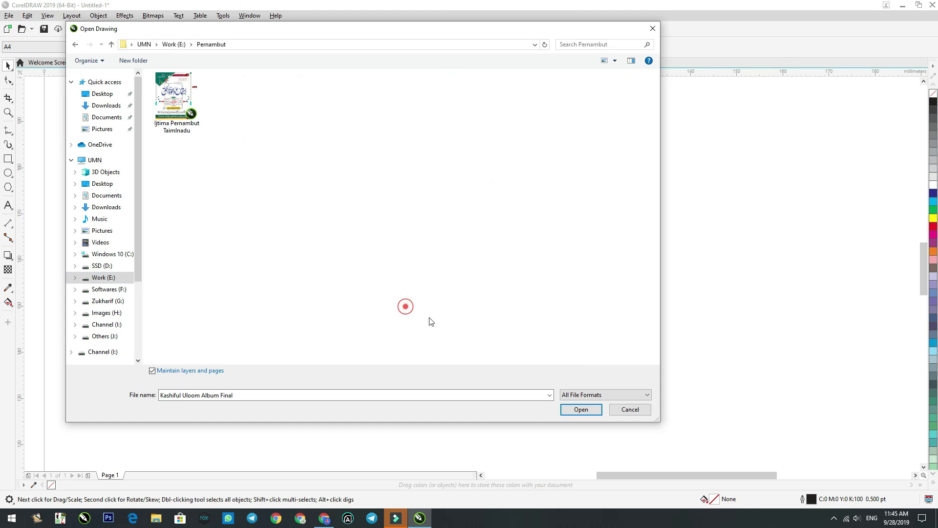
pyautogui.press('Down')
pyautogui.press('Return')
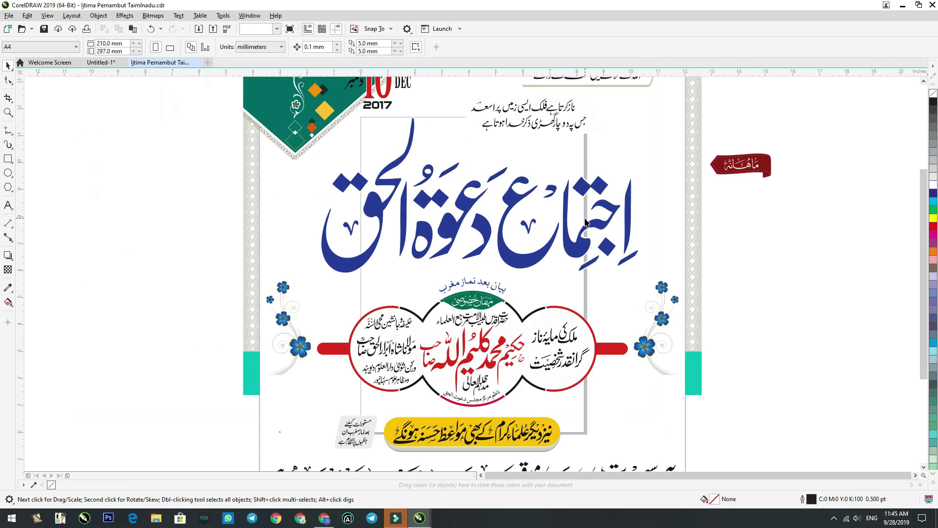
pyautogui.click(720, 212)
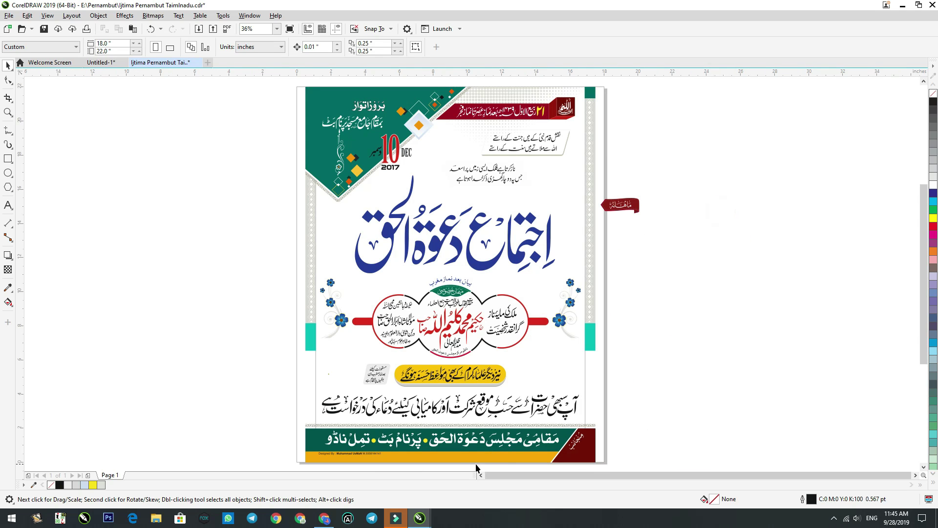
# Examine the poster's Urdu lettering and ornaments up close and at reduced size to check that the drawing displays properly
pyautogui.scroll(3, 478, 456)
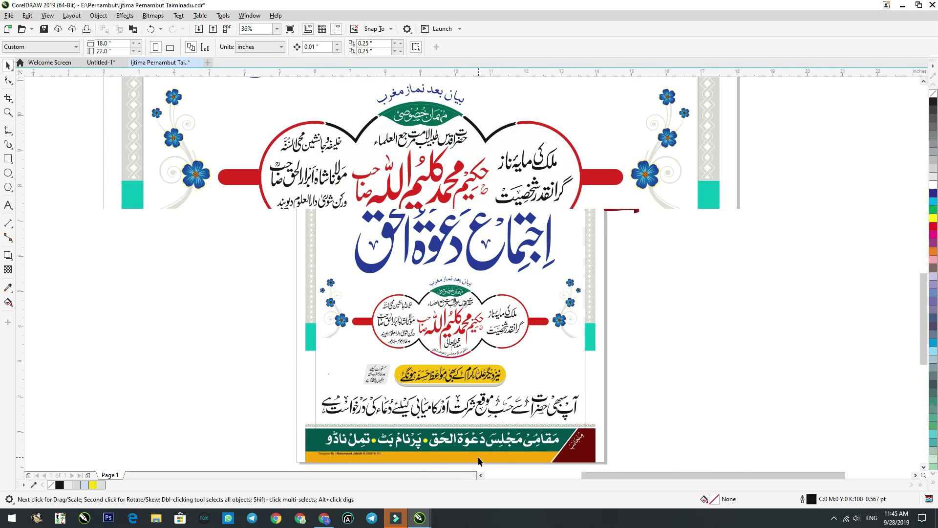
pyautogui.scroll(2, 625, 167)
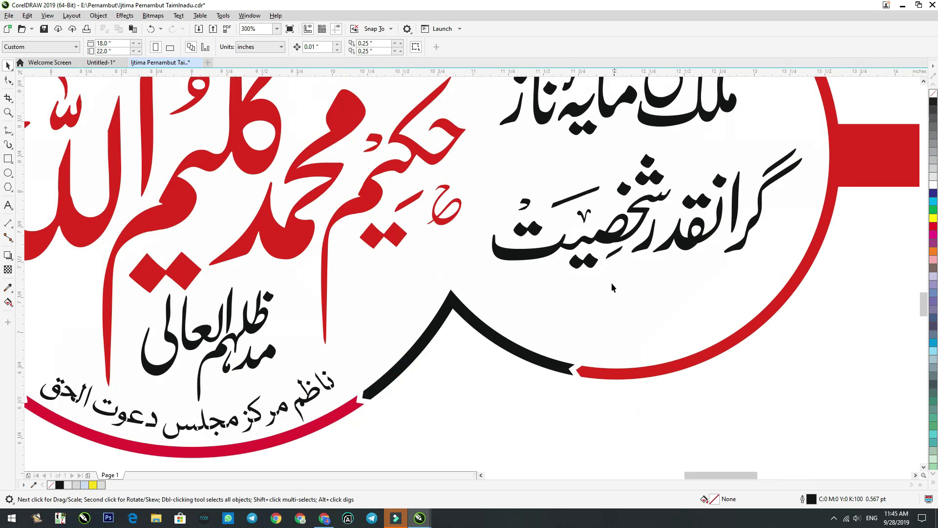
pyautogui.scroll(-2, 610, 329)
pyautogui.scroll(-5, 582, 146)
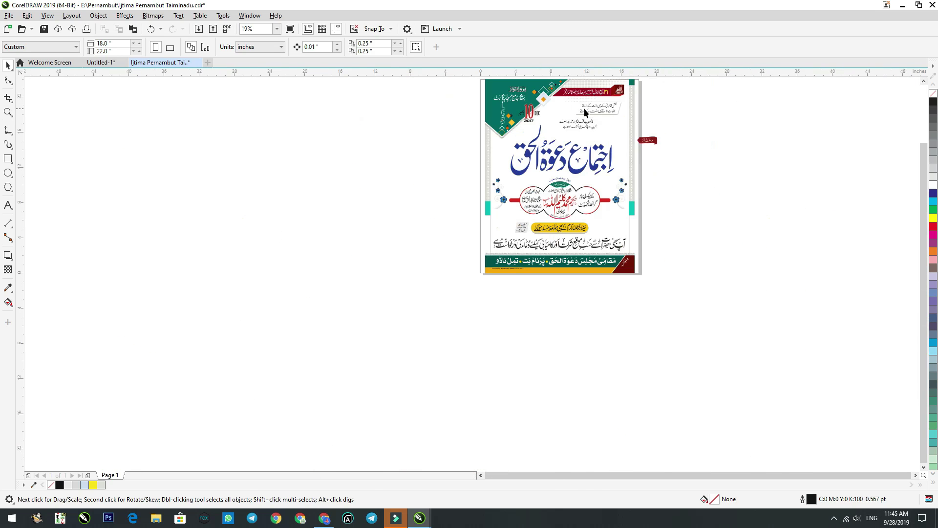
pyautogui.scroll(4, 584, 107)
pyautogui.scroll(-4, 608, 139)
pyautogui.scroll(6, 609, 137)
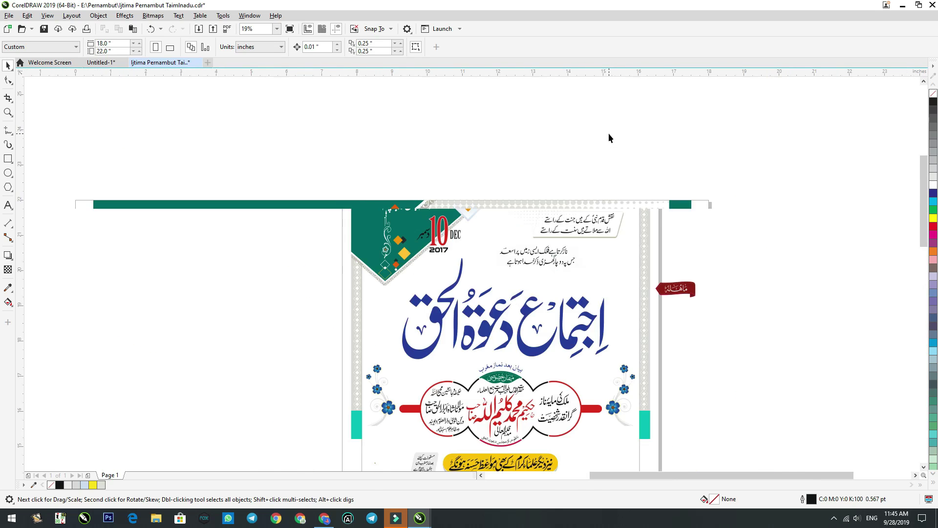
pyautogui.scroll(-4, 806, 307)
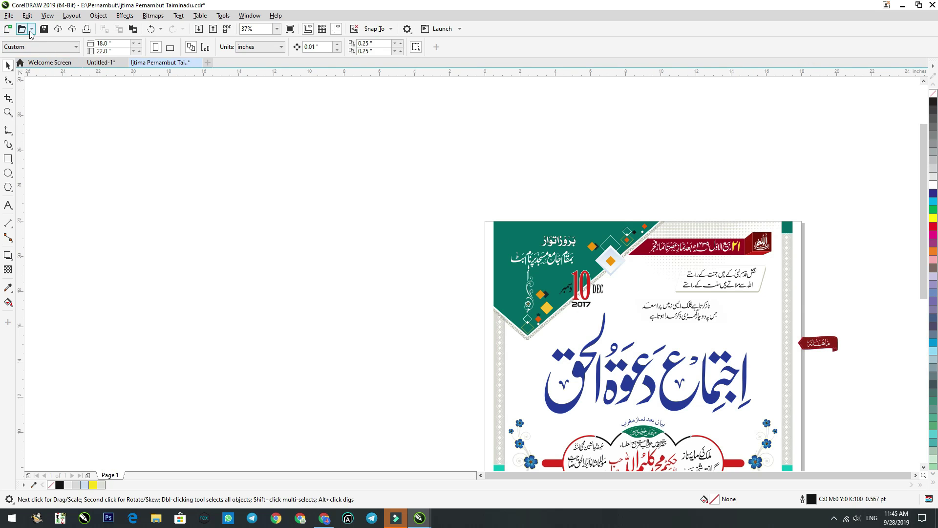
# Close the Ijtima Pernambut Taimlnadu drawing and the Untitled-1 drawing with the four rectangles, discarding the changes to both
pyautogui.click(9, 15)
pyautogui.click(23, 85)
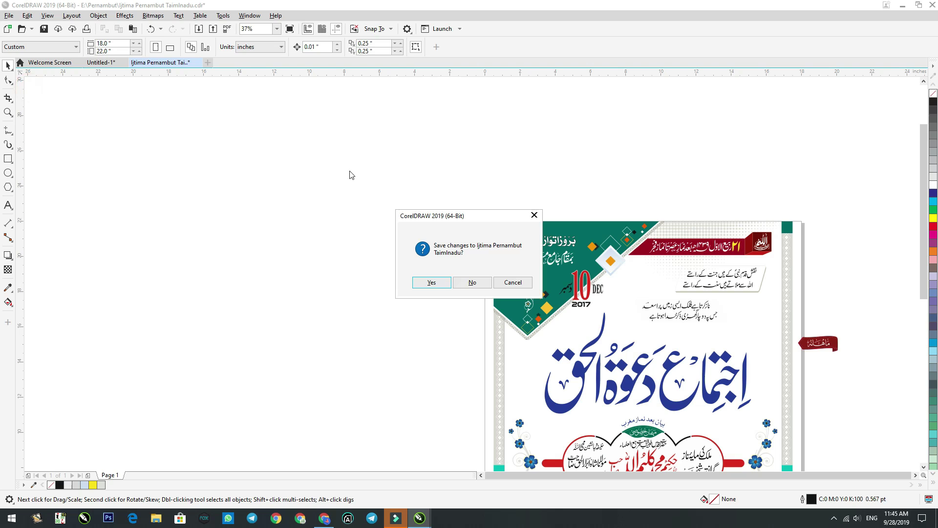
pyautogui.click(490, 287)
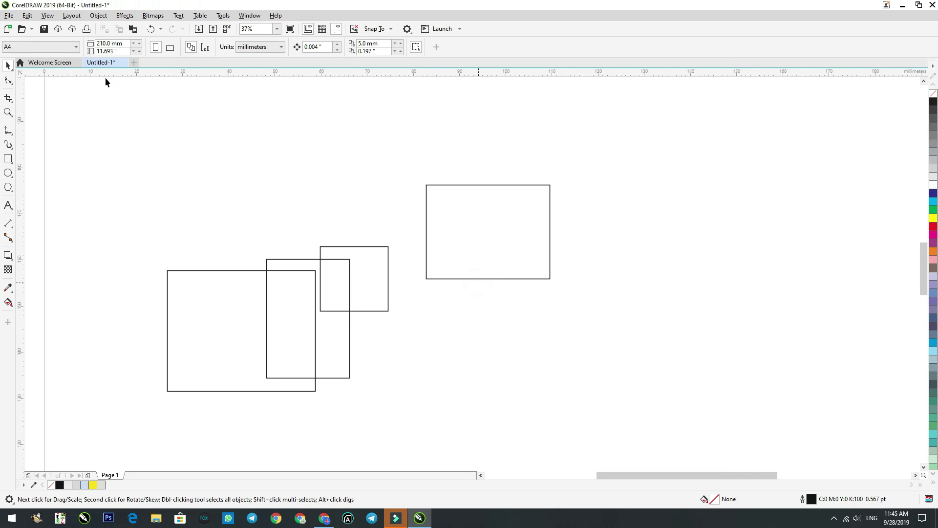
pyautogui.click(124, 63)
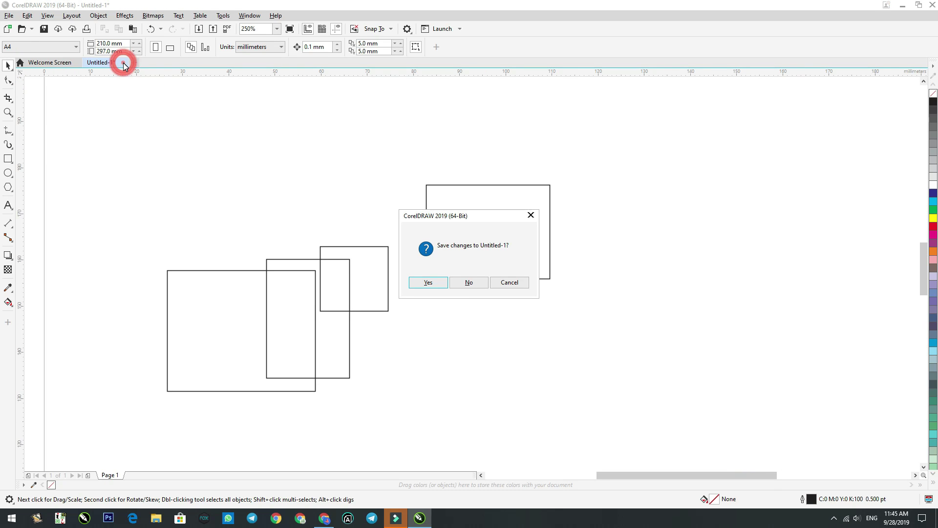
pyautogui.click(467, 281)
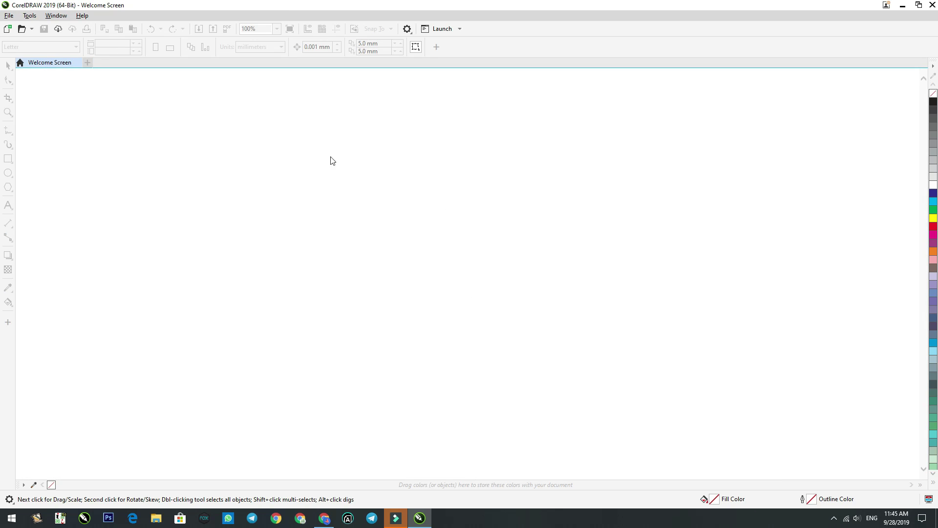
# Exit CorelDRAW 2019 and refresh the Windows desktop
pyautogui.click(9, 16)
pyautogui.click(37, 289)
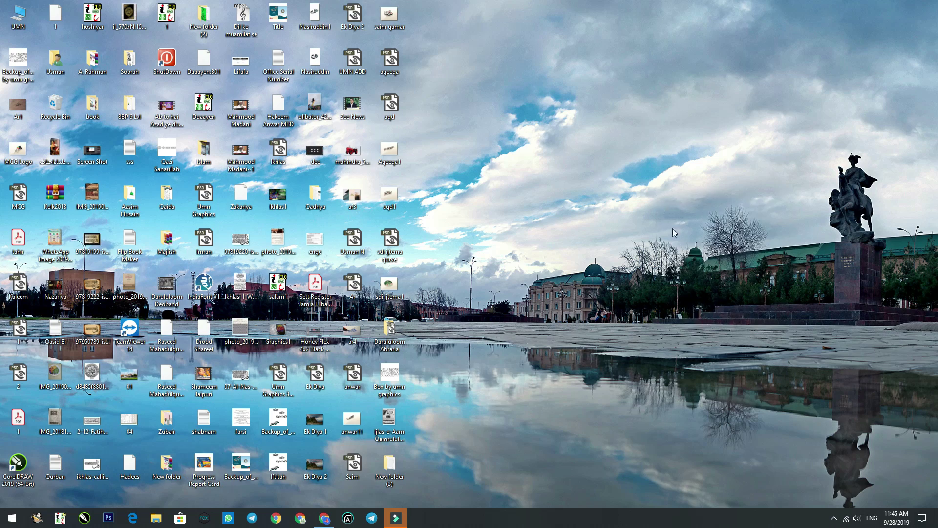
pyautogui.rightClick(661, 193)
pyautogui.click(684, 222)
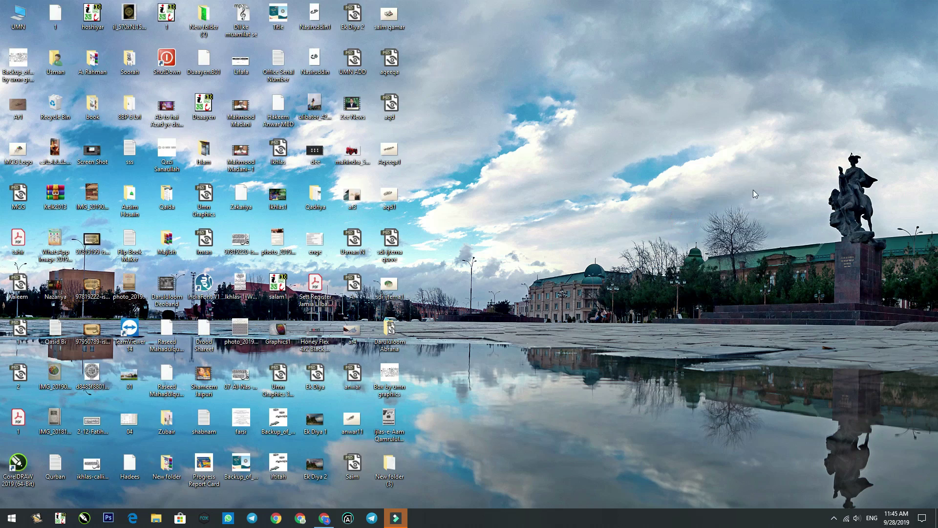